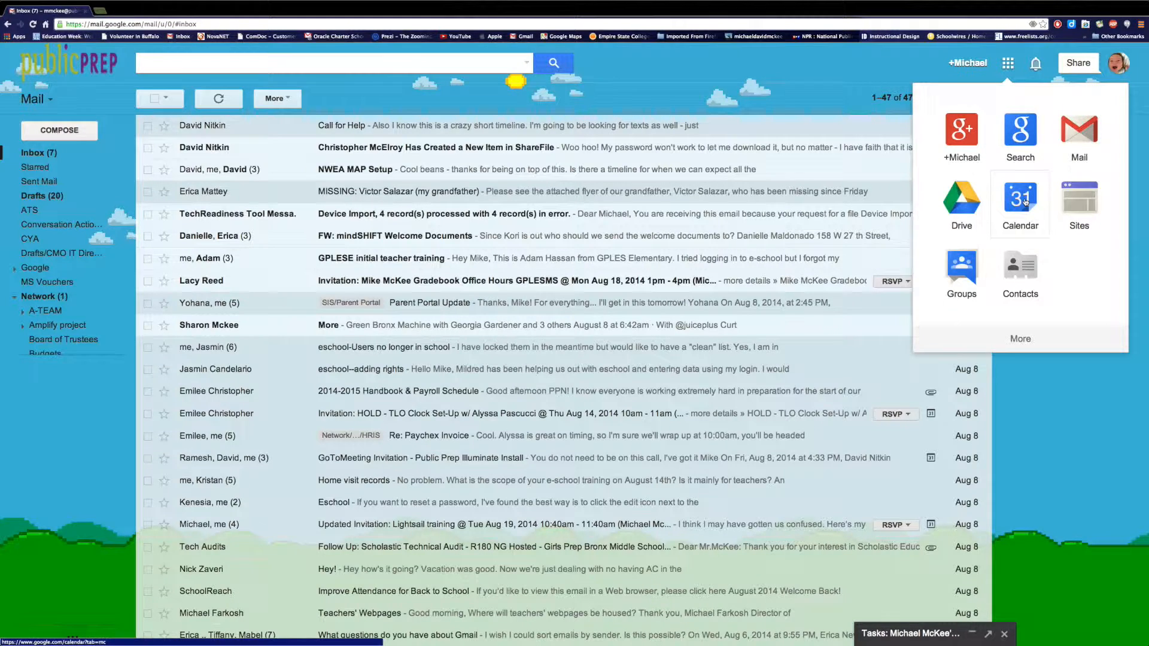
# Switch from Gmail to Google Calendar and show the daytime hours of the August 10 – 16, 2014 week.
pyautogui.click(1025, 202)
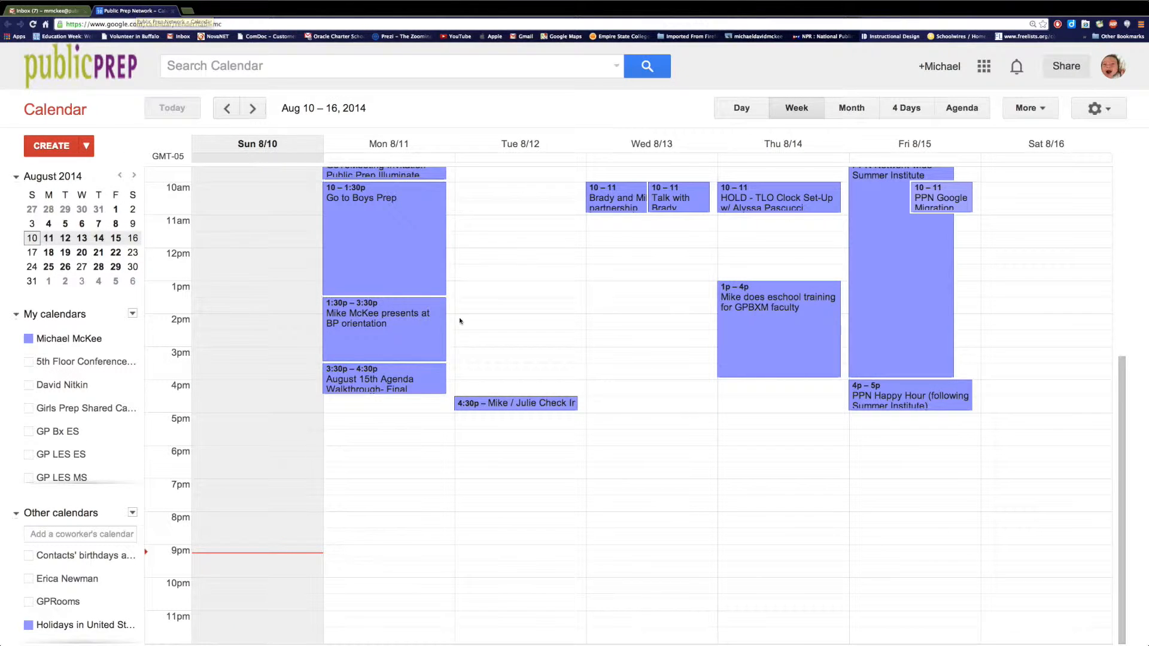
pyautogui.scroll(2, 458, 318)
pyautogui.scroll(1, 460, 321)
pyautogui.scroll(-2, 459, 320)
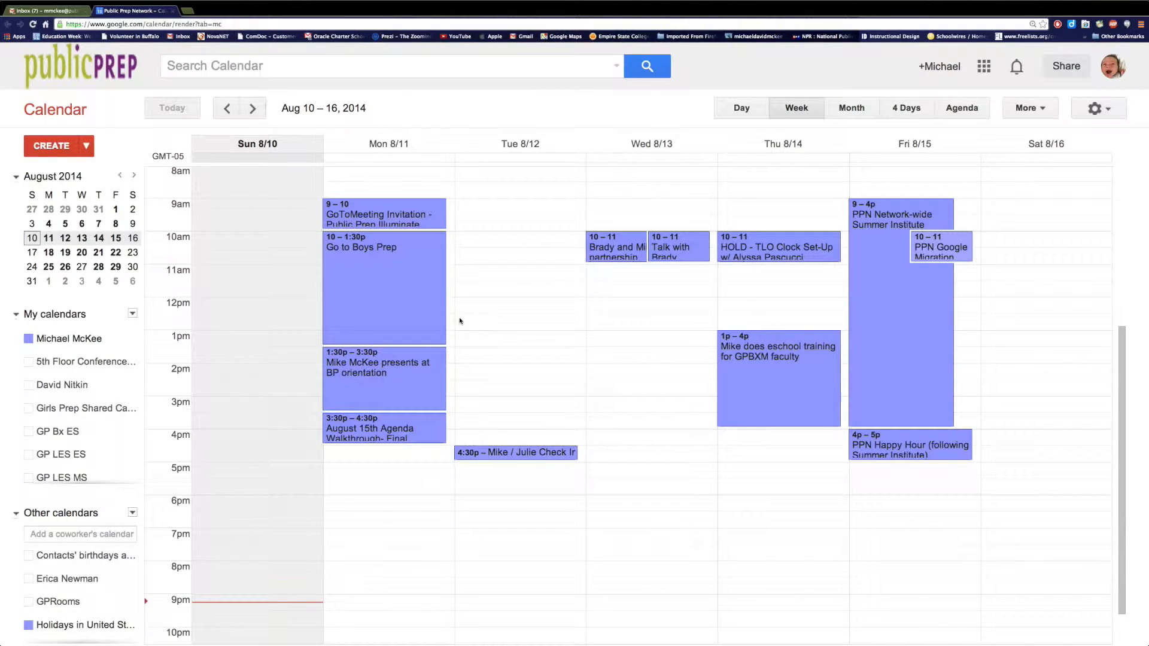
pyautogui.click(475, 276)
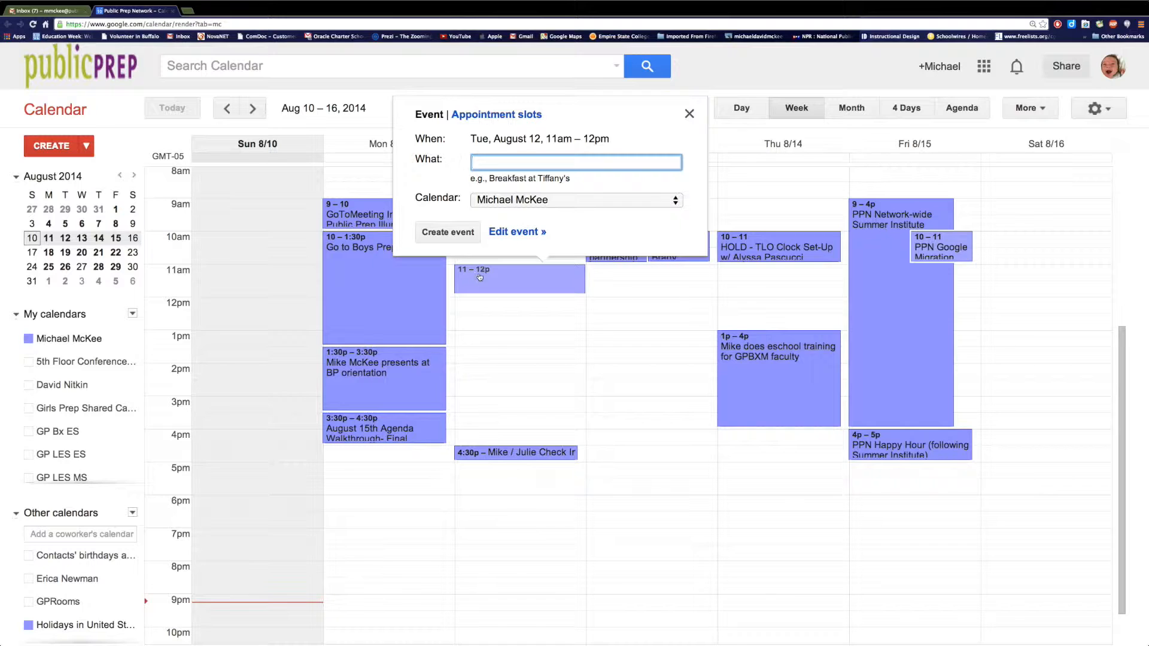
pyautogui.click(626, 329)
pyautogui.click(627, 329)
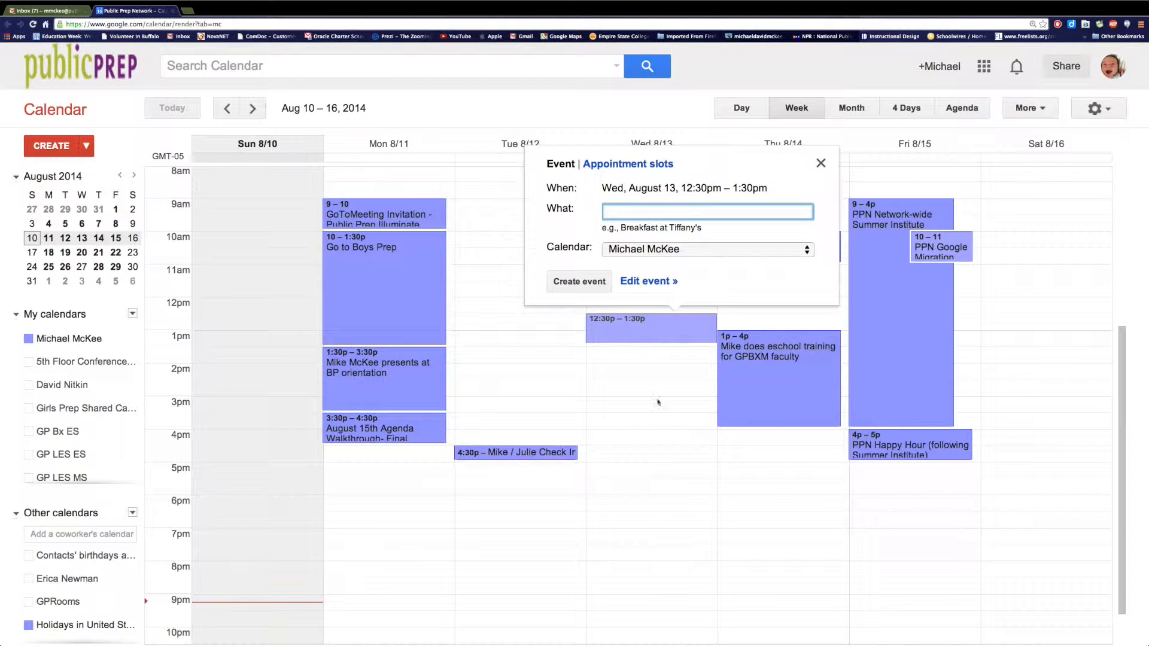
# Create an event titled "New event" on Wednesday, August 13, from 3:30pm to 4:30pm.
pyautogui.click(665, 426)
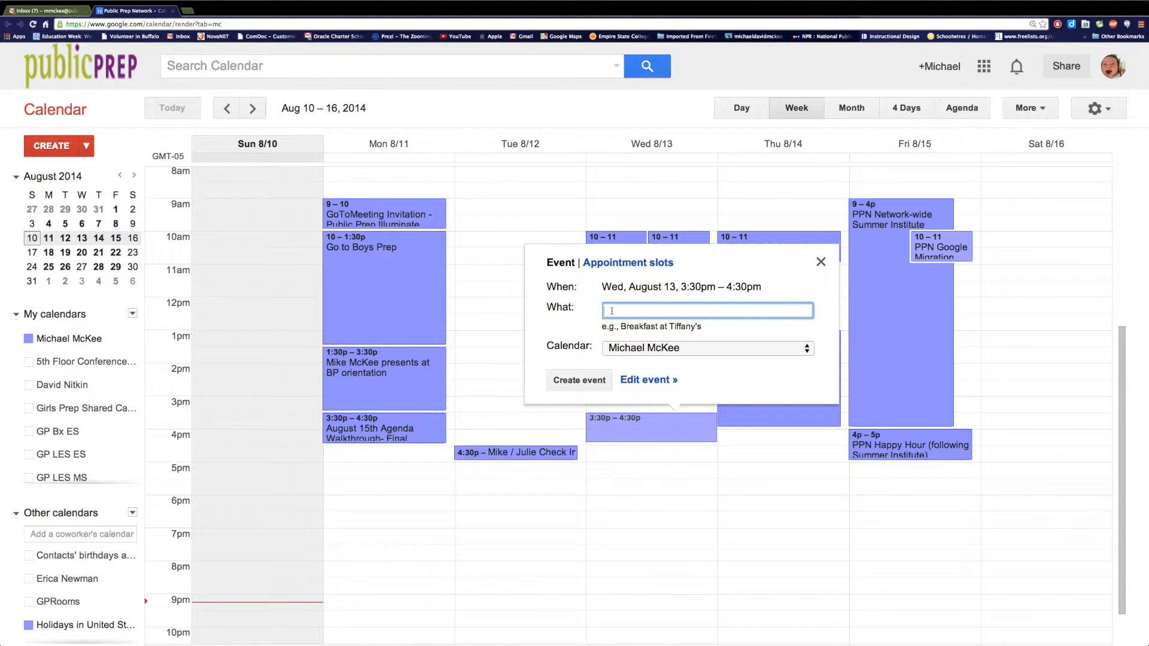
pyautogui.write('New event')
pyautogui.click(560, 380)
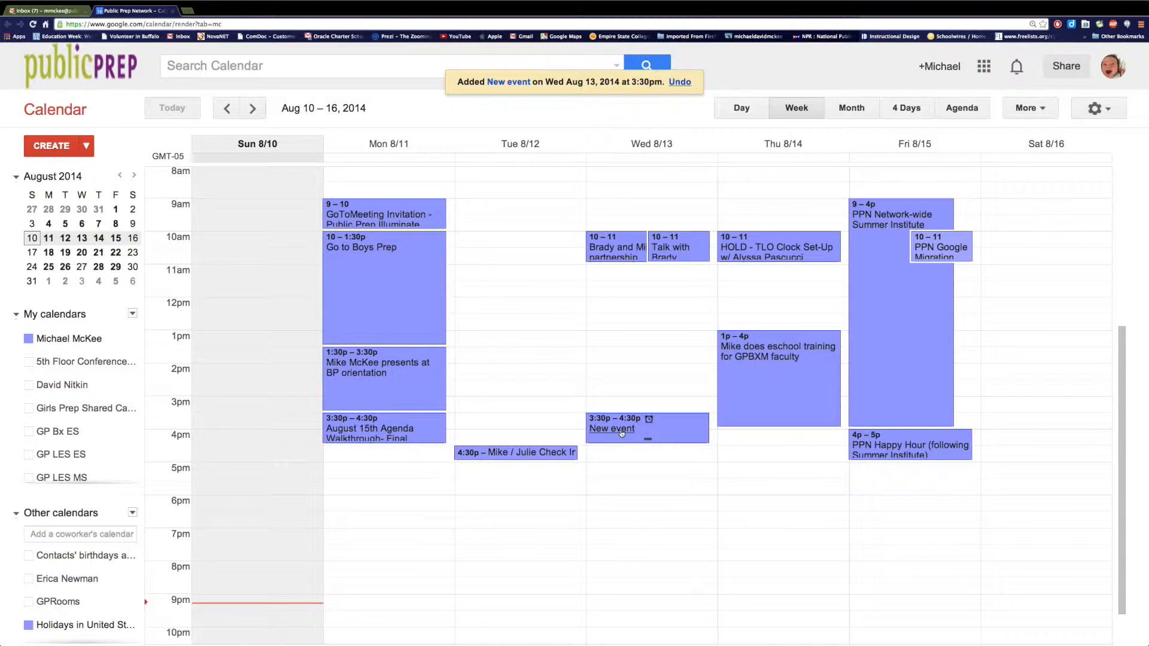
# Open the full details of "New event" and examine its date, location and description fields.
pyautogui.click(621, 433)
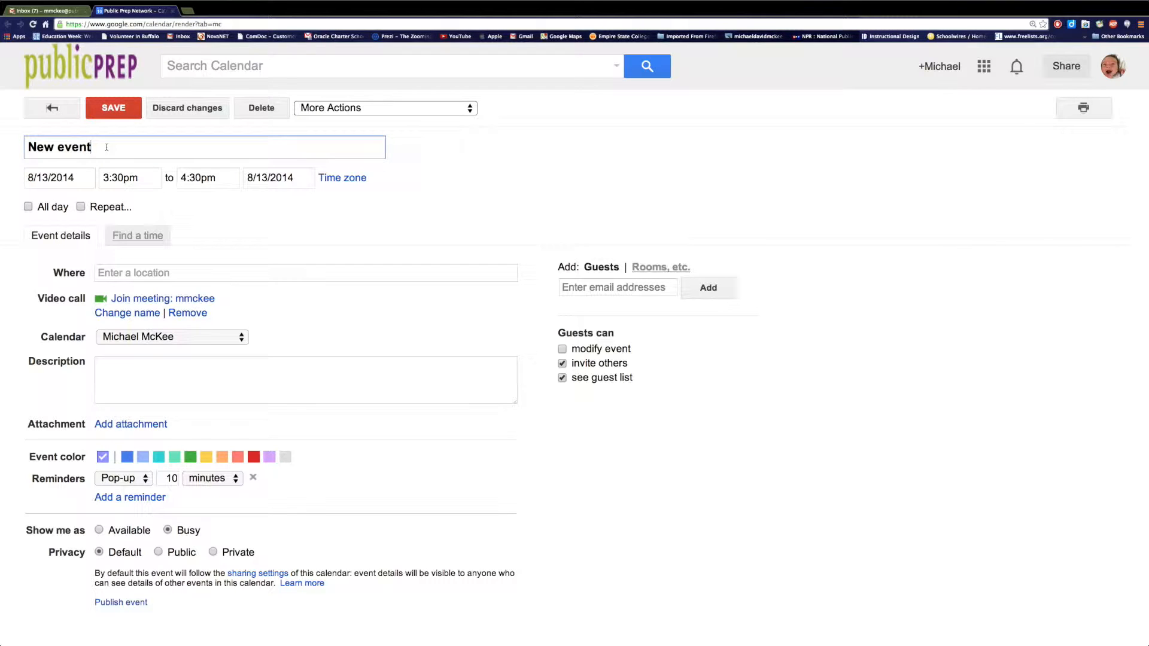
pyautogui.click(88, 179)
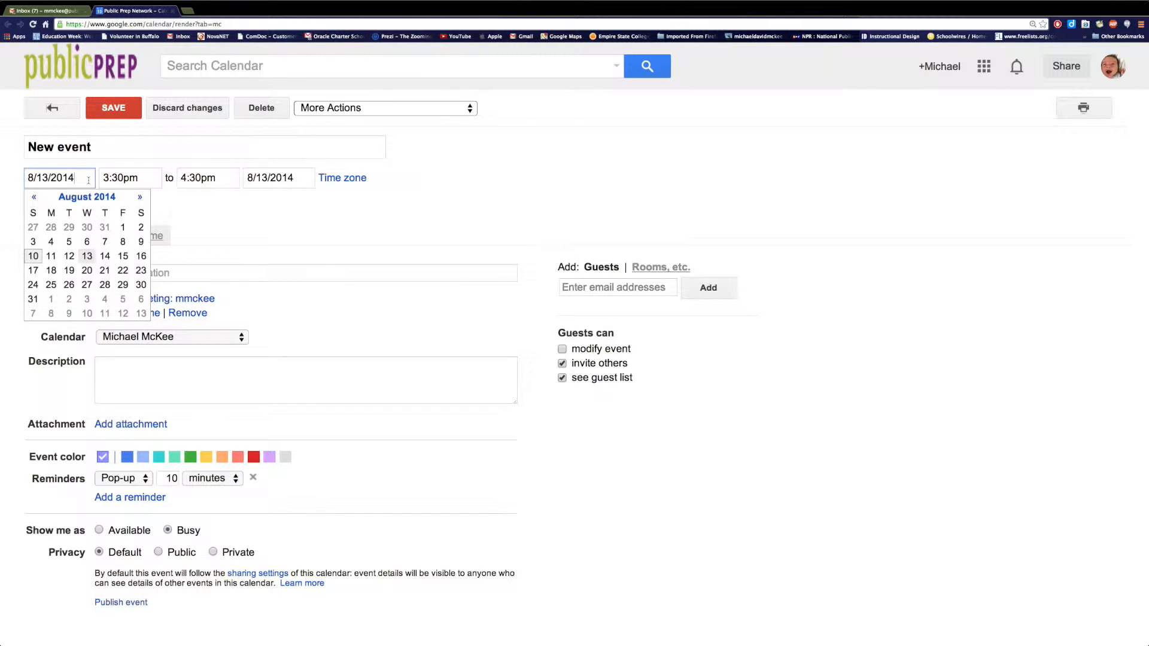
pyautogui.click(311, 221)
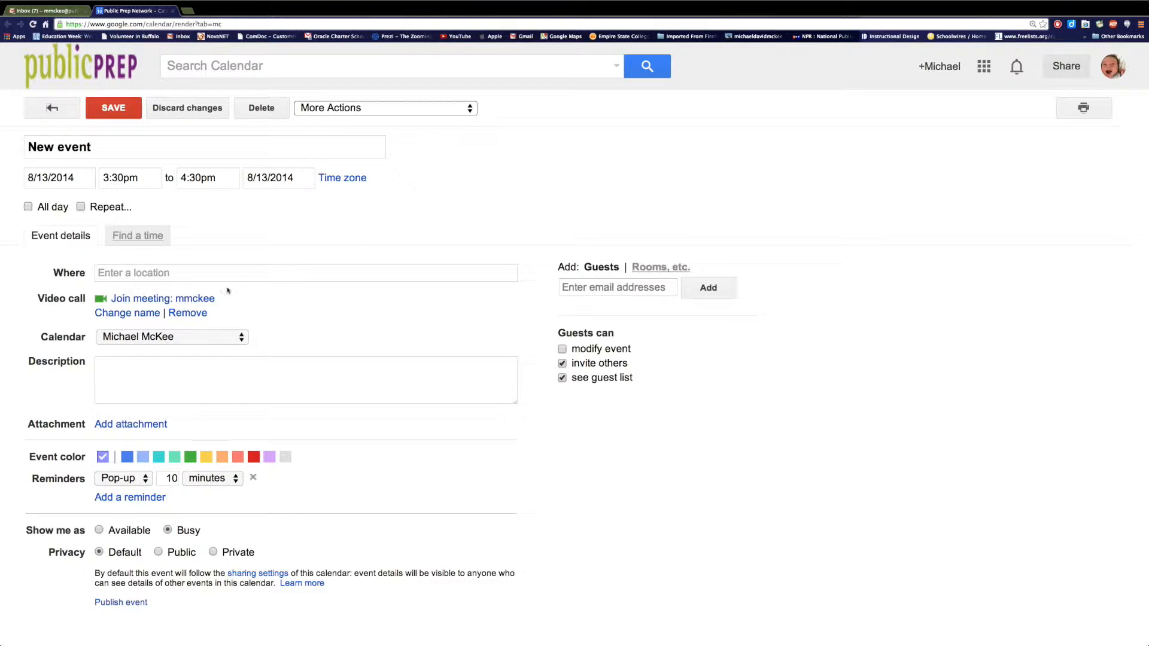
pyautogui.click(240, 268)
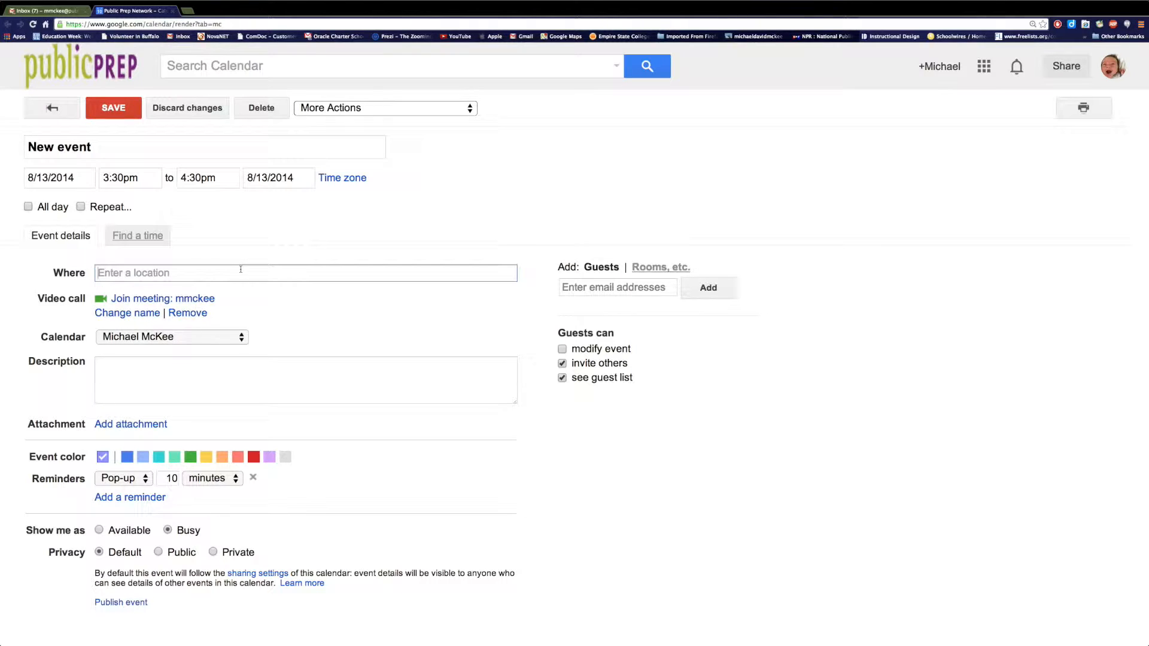
pyautogui.click(199, 389)
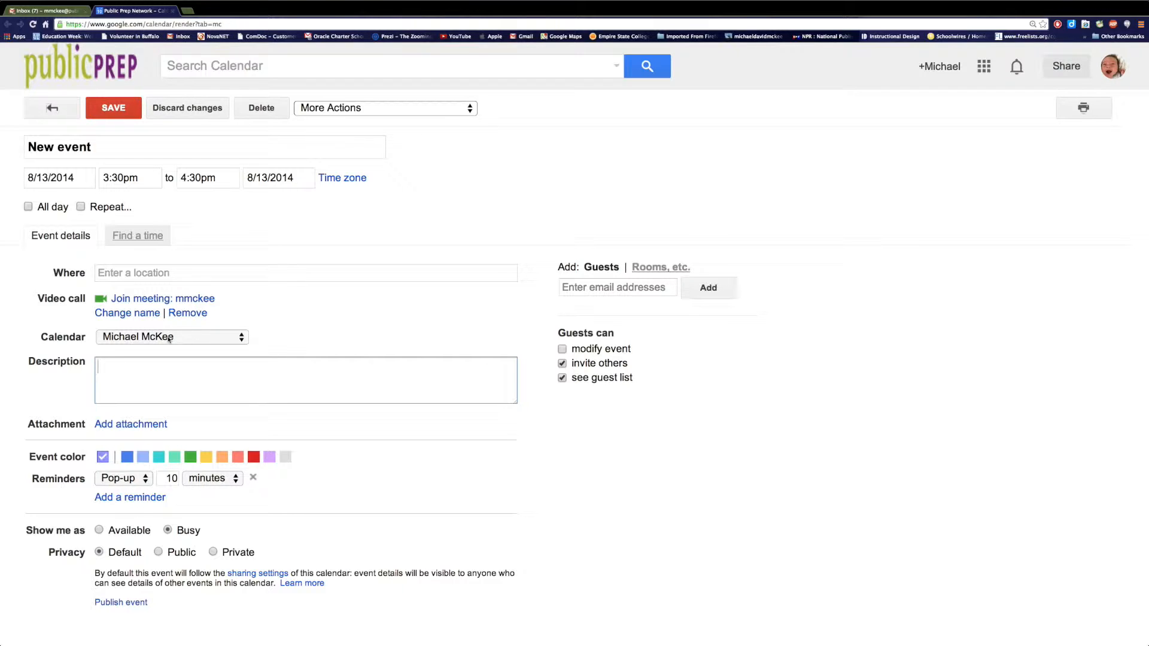
# Examine which calendars the event can be assigned to and which reminder types are offered, keeping the current choices.
pyautogui.click(238, 342)
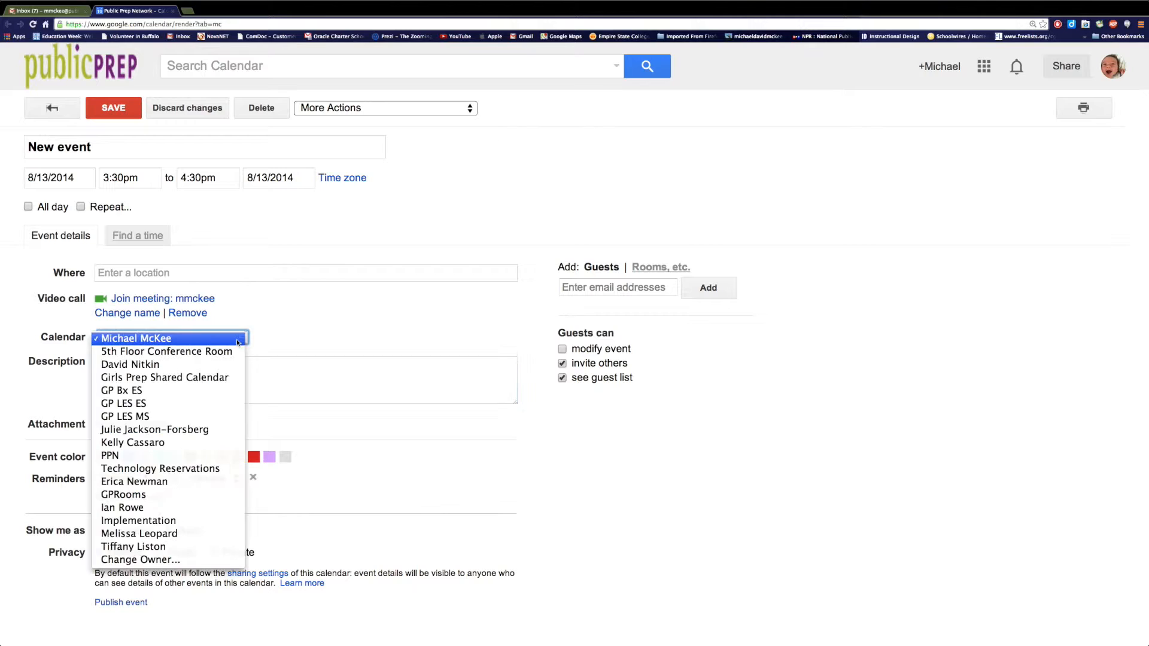
pyautogui.click(271, 331)
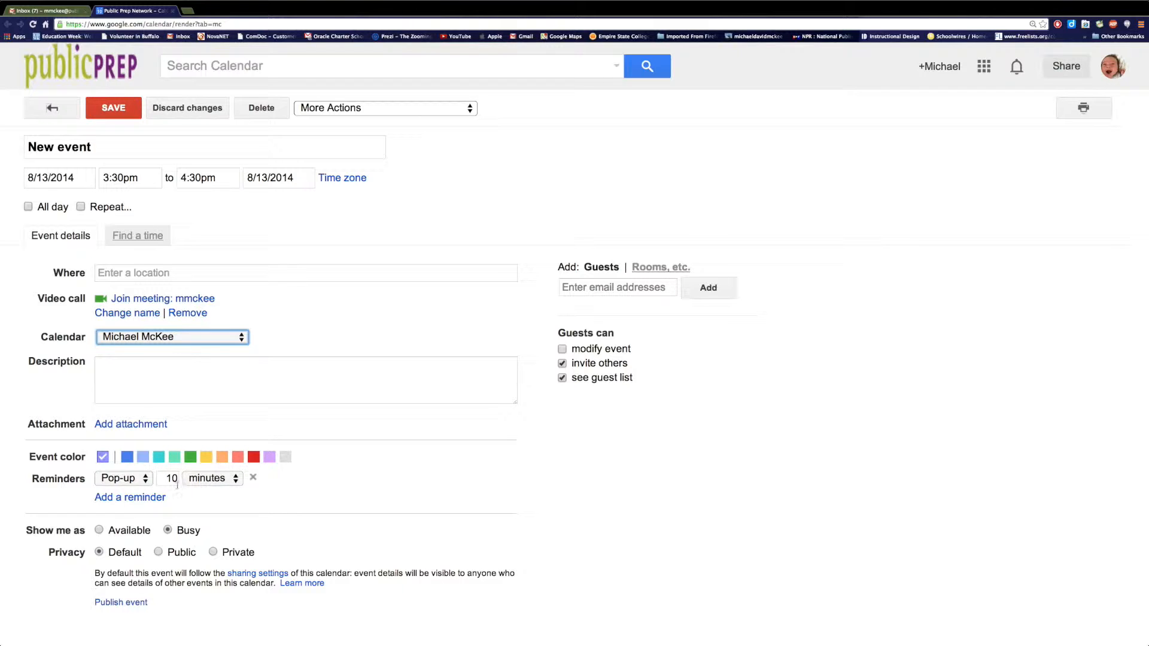
pyautogui.click(123, 478)
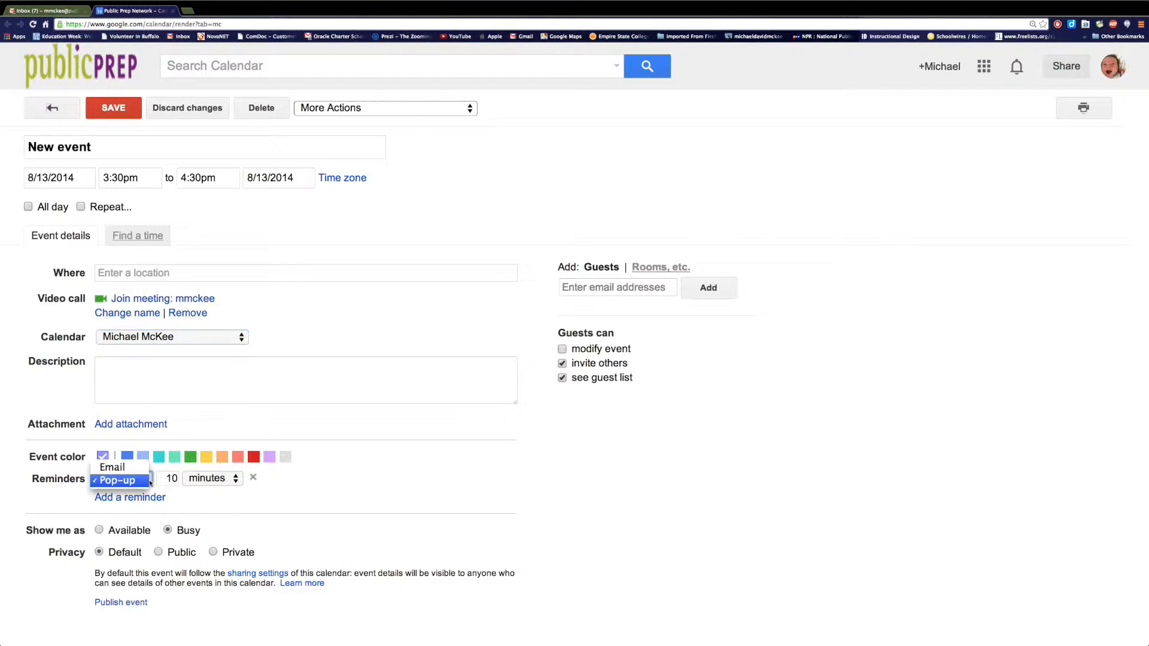
pyautogui.click(315, 478)
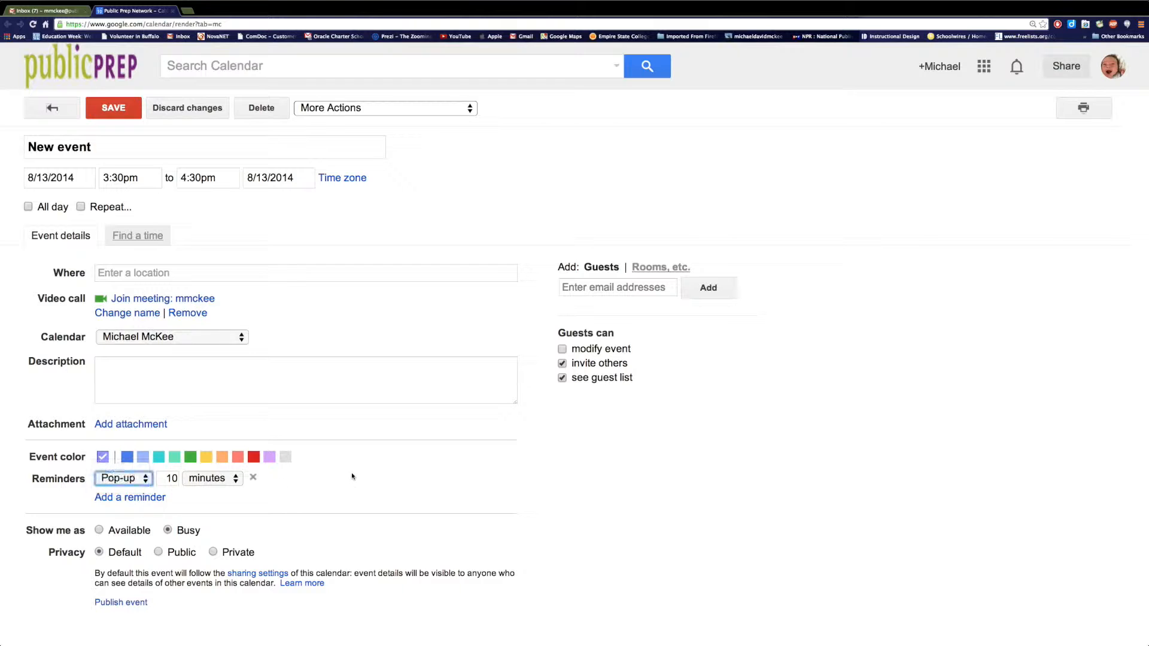
# Try to add a guest to "New event" by looking up "mm" and picking the calendar owner's e-mail address, and save the event.
pyautogui.click(577, 287)
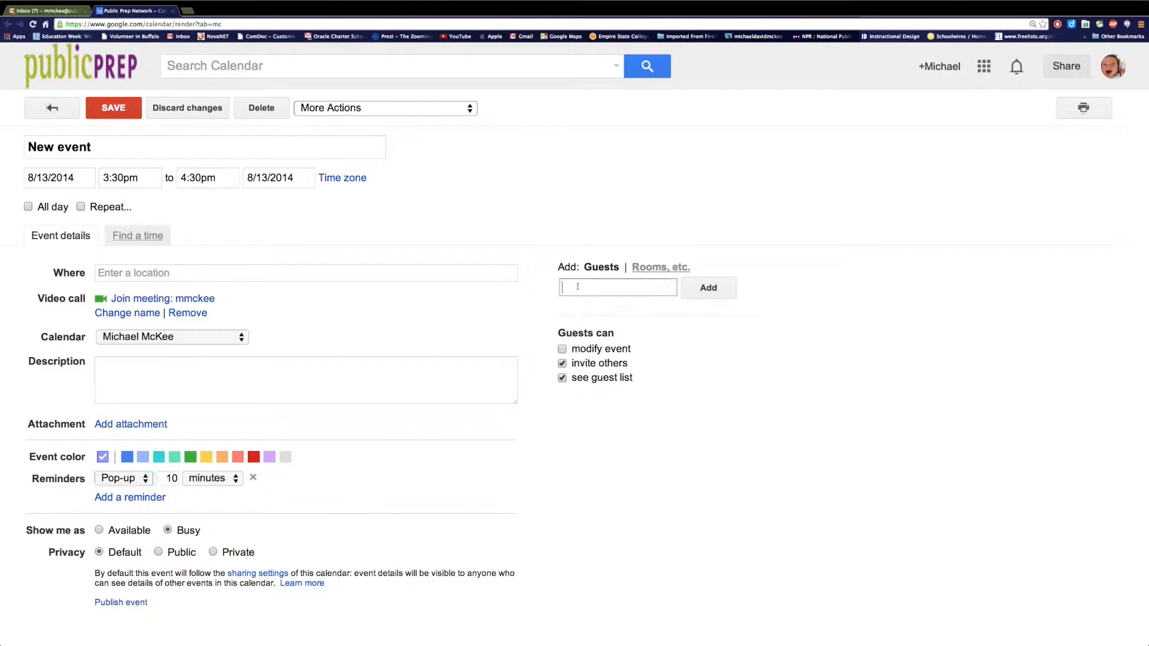
pyautogui.write('mm')
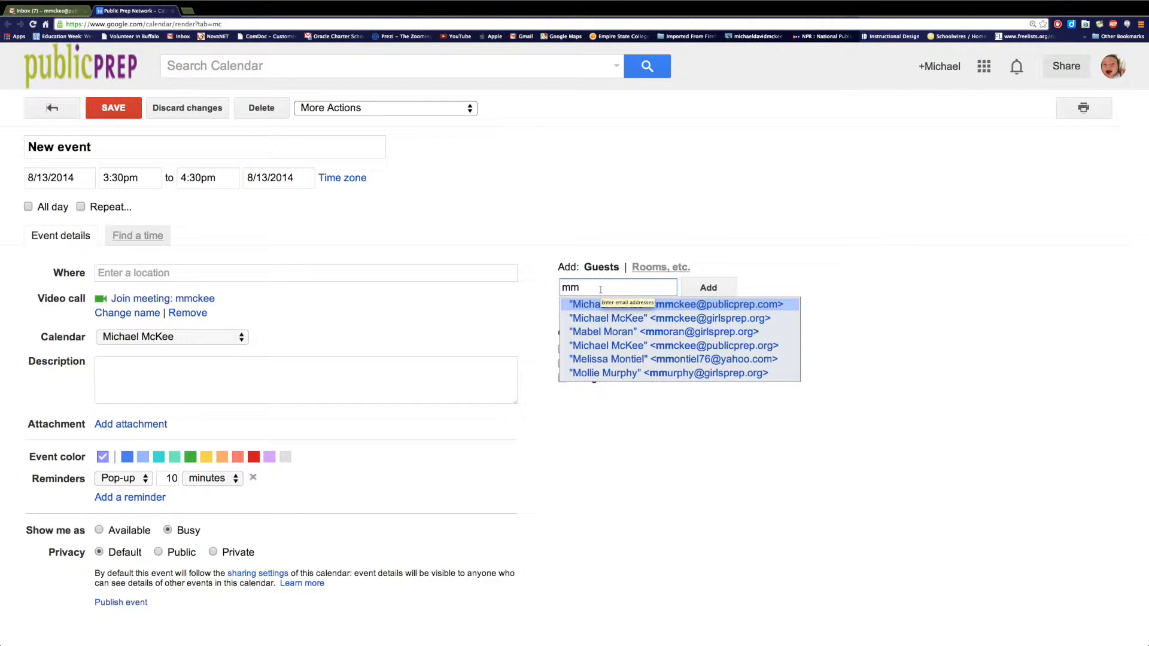
pyautogui.click(699, 318)
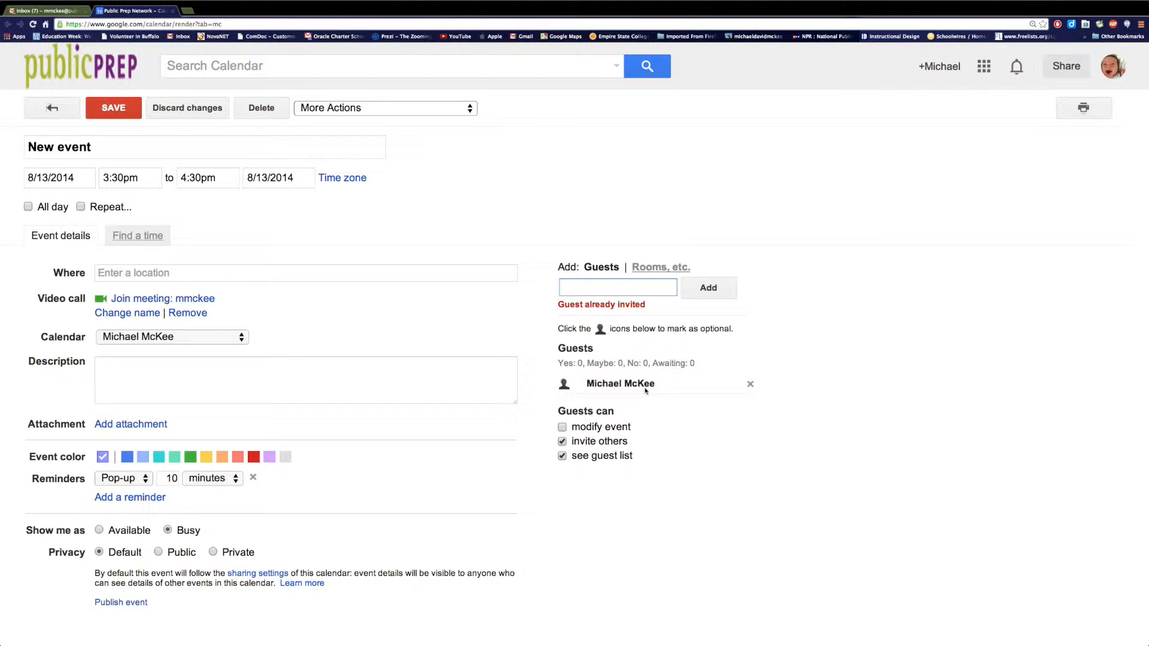
pyautogui.click(99, 110)
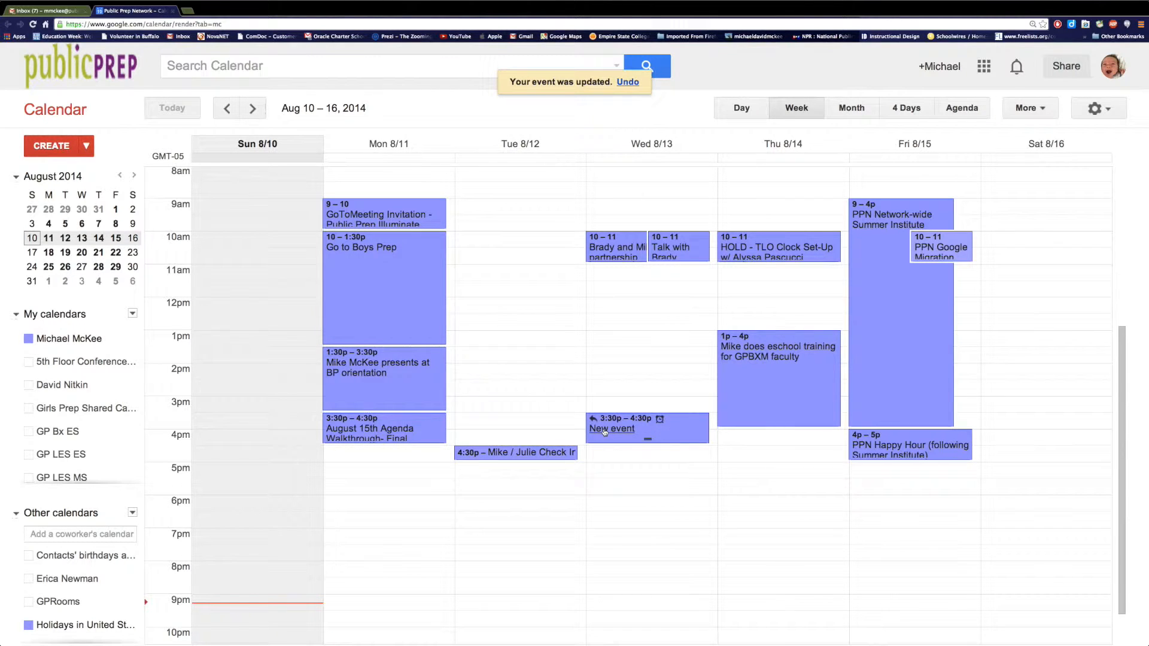
# Browse one week forward and back, check the single-day view for Monday, August 11, and return to the week view.
pyautogui.click(254, 108)
pyautogui.click(228, 107)
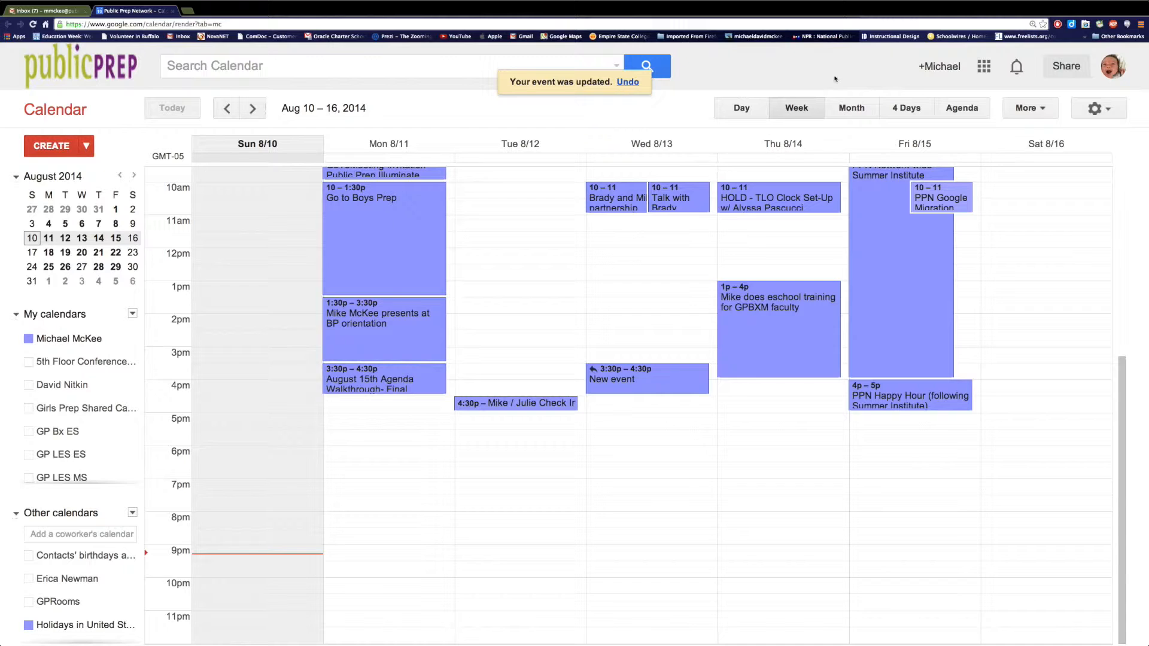
pyautogui.click(742, 110)
pyautogui.click(252, 108)
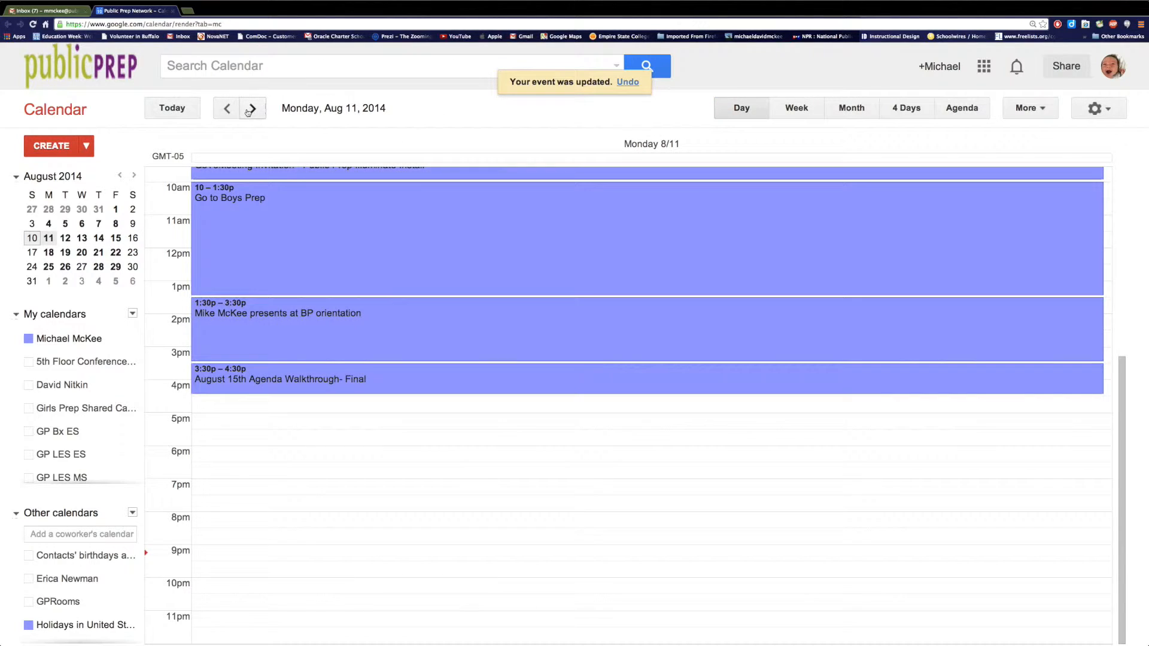
pyautogui.click(799, 111)
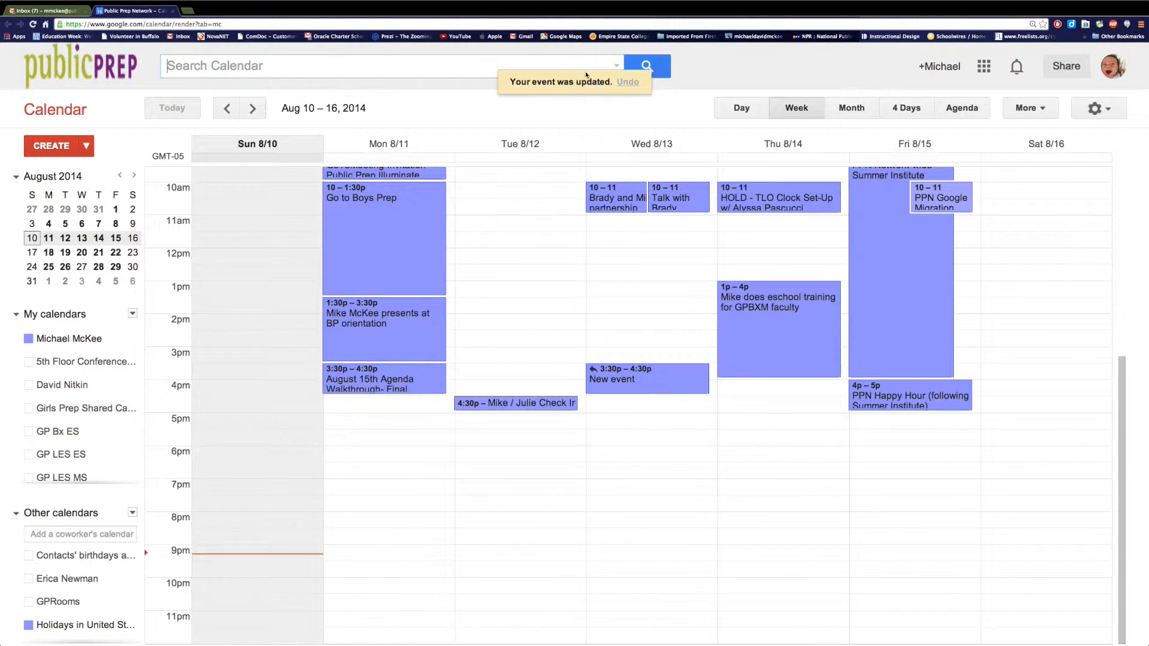
# Examine the advanced calendar search form and the extra calendar actions and settings options, changing none of them.
pyautogui.click(618, 68)
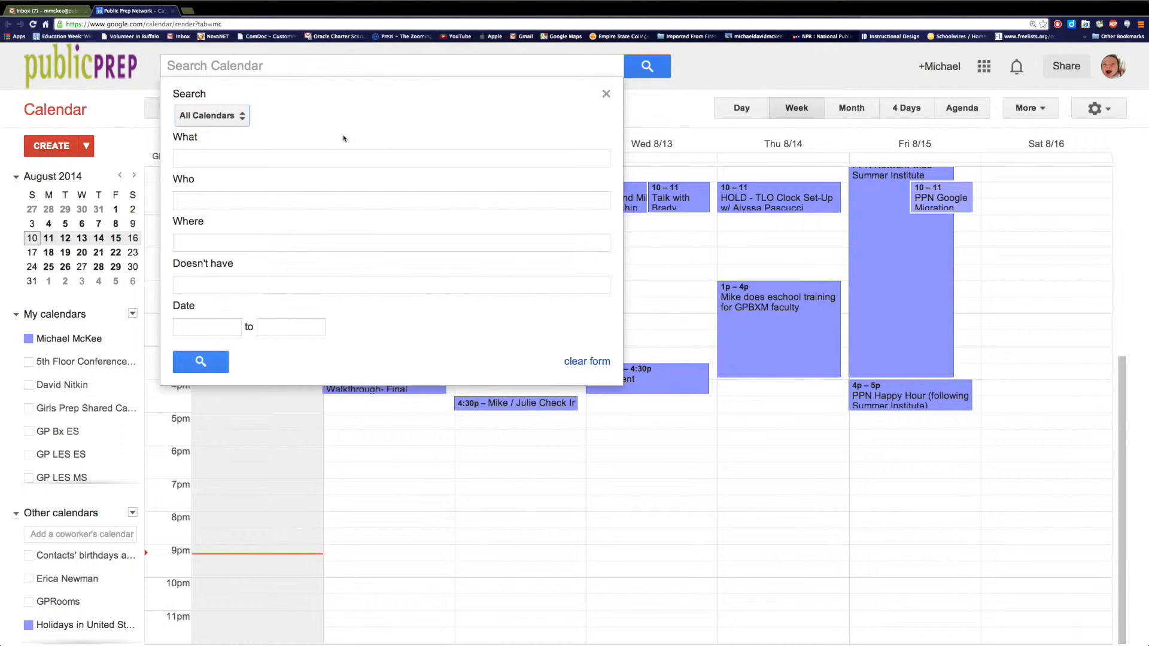
pyautogui.click(606, 98)
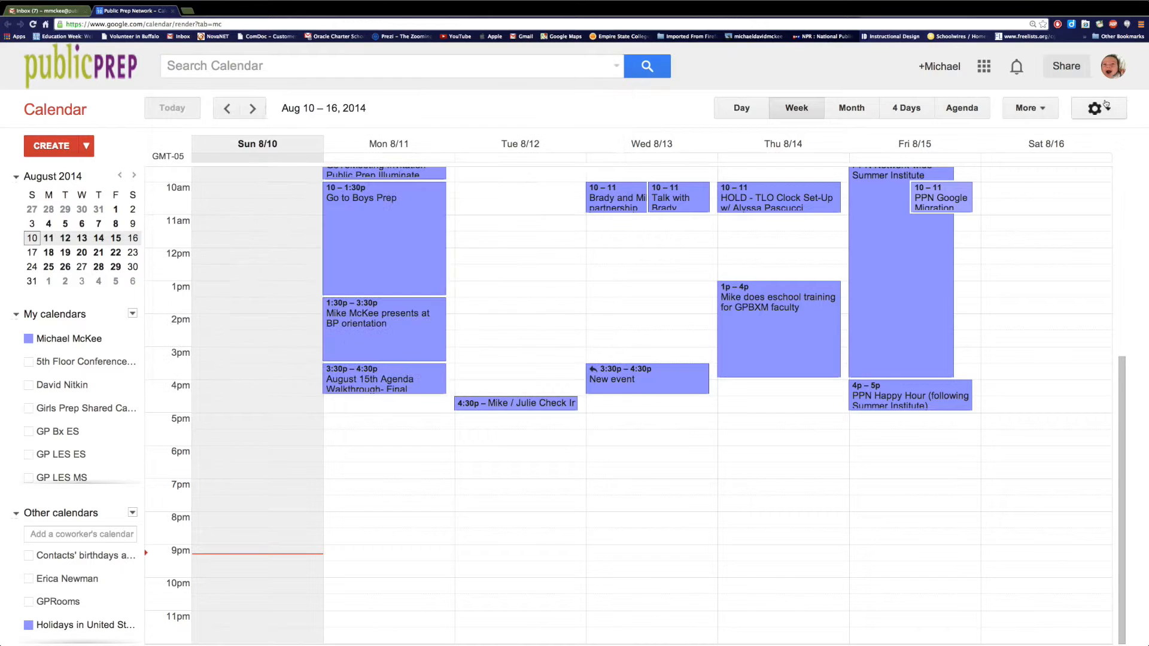
pyautogui.click(1044, 112)
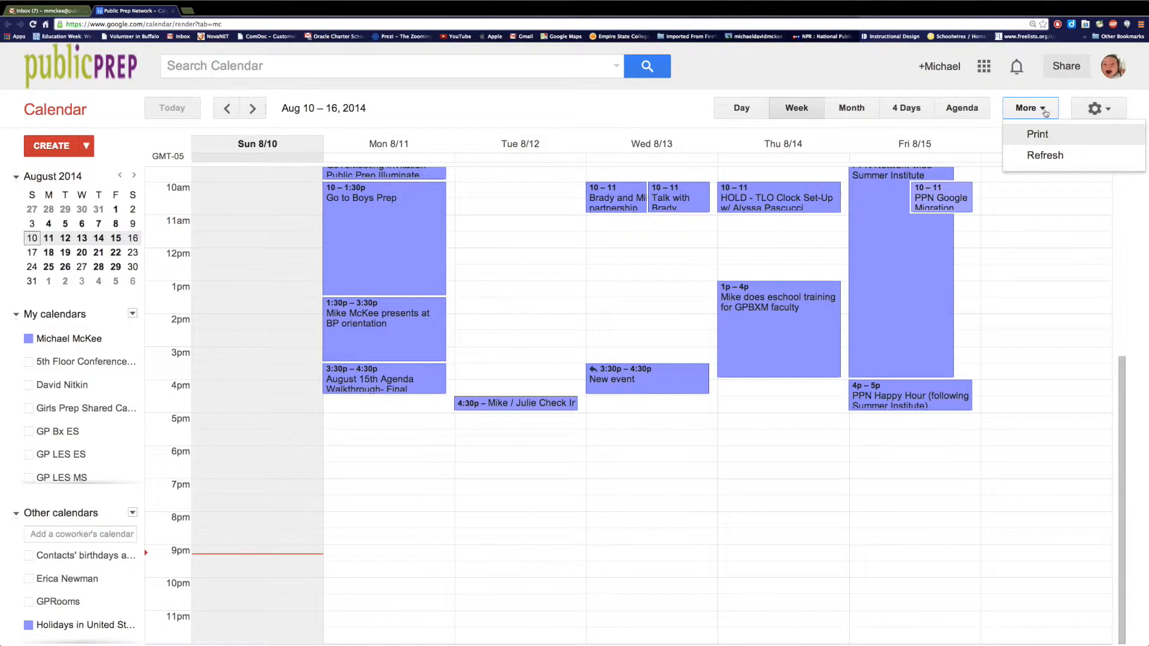
pyautogui.click(1113, 108)
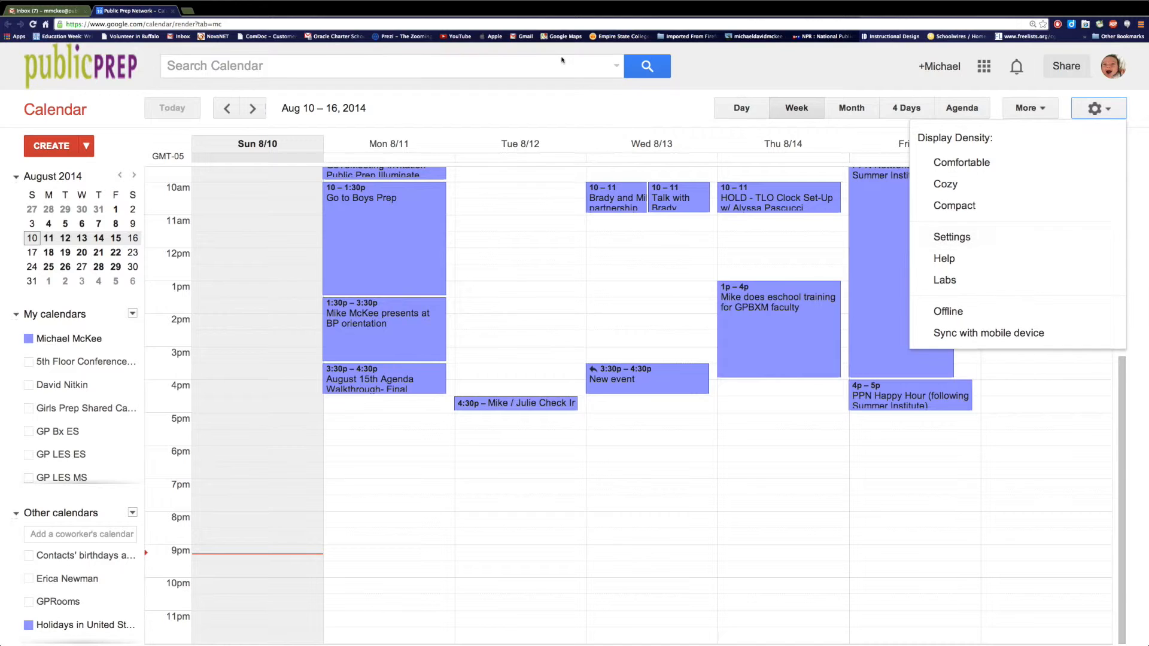
pyautogui.click(534, 105)
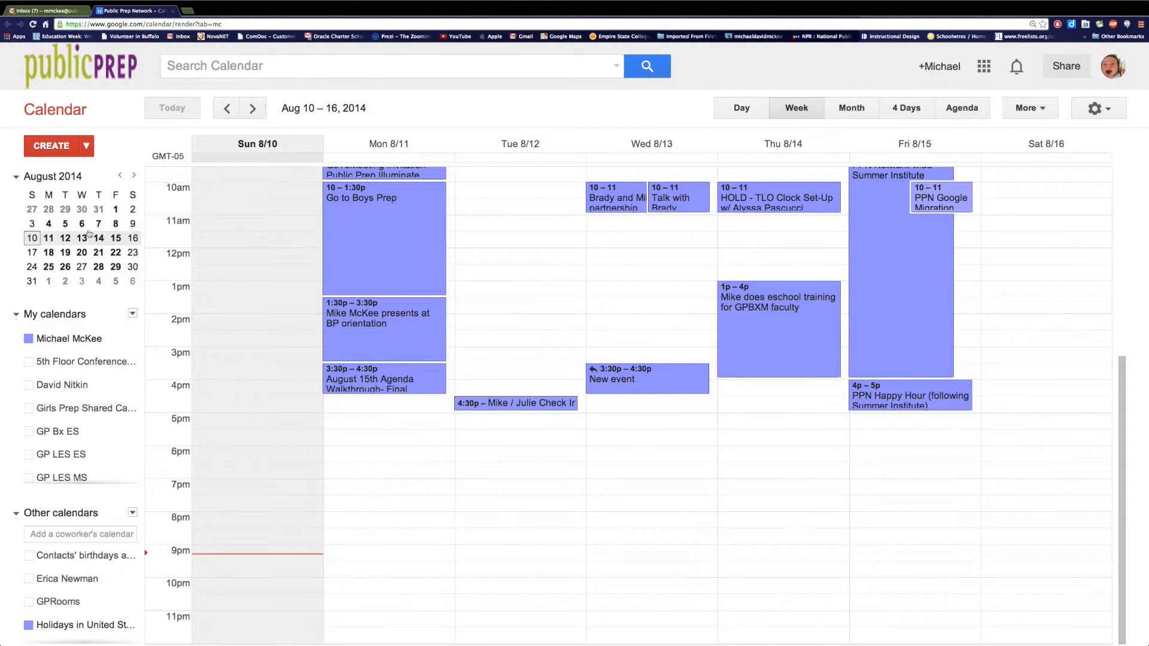
# Look through the calendars under My calendars, and leave that list collapsed with only Other calendars expanded.
pyautogui.click(16, 315)
pyautogui.click(16, 348)
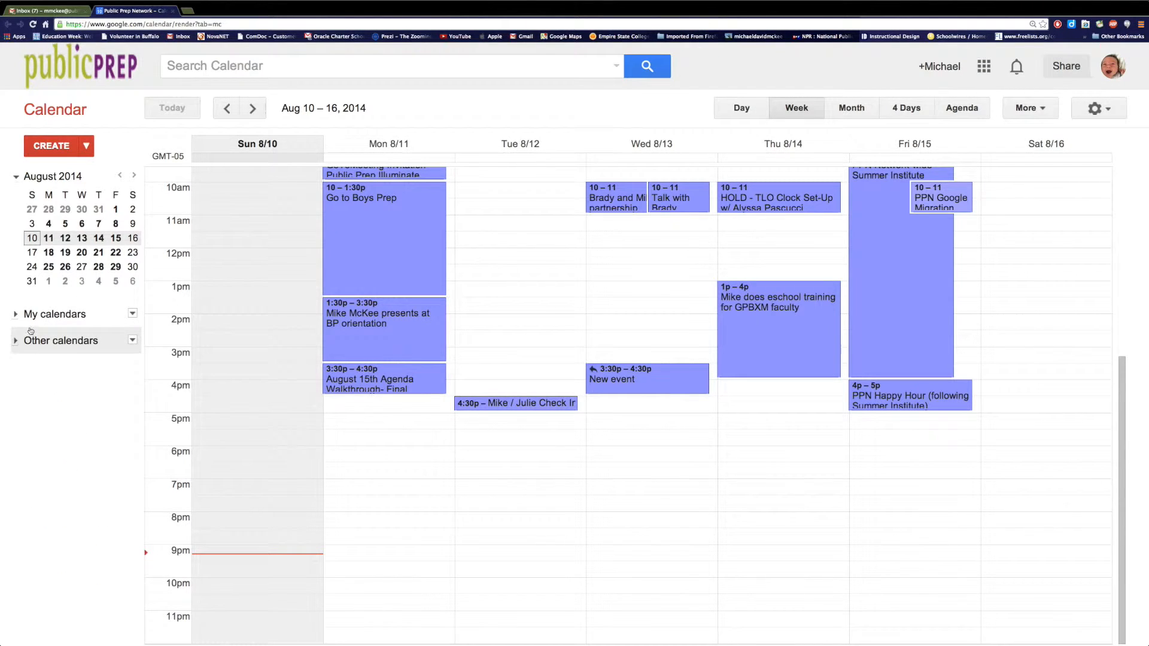
pyautogui.click(17, 319)
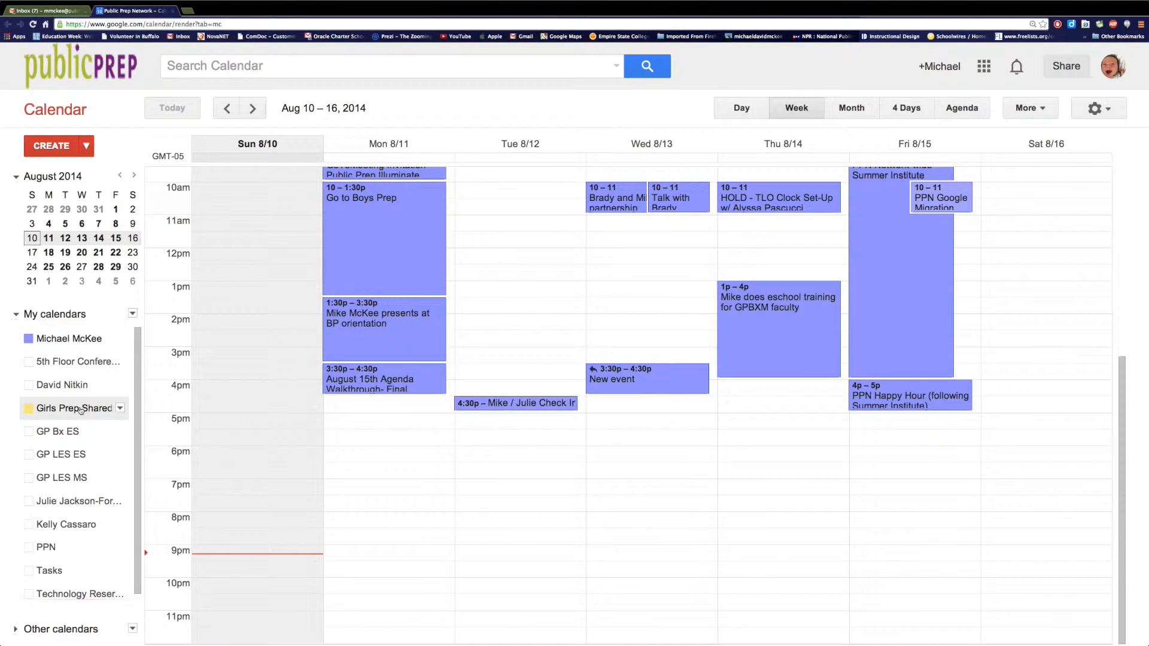
pyautogui.click(16, 317)
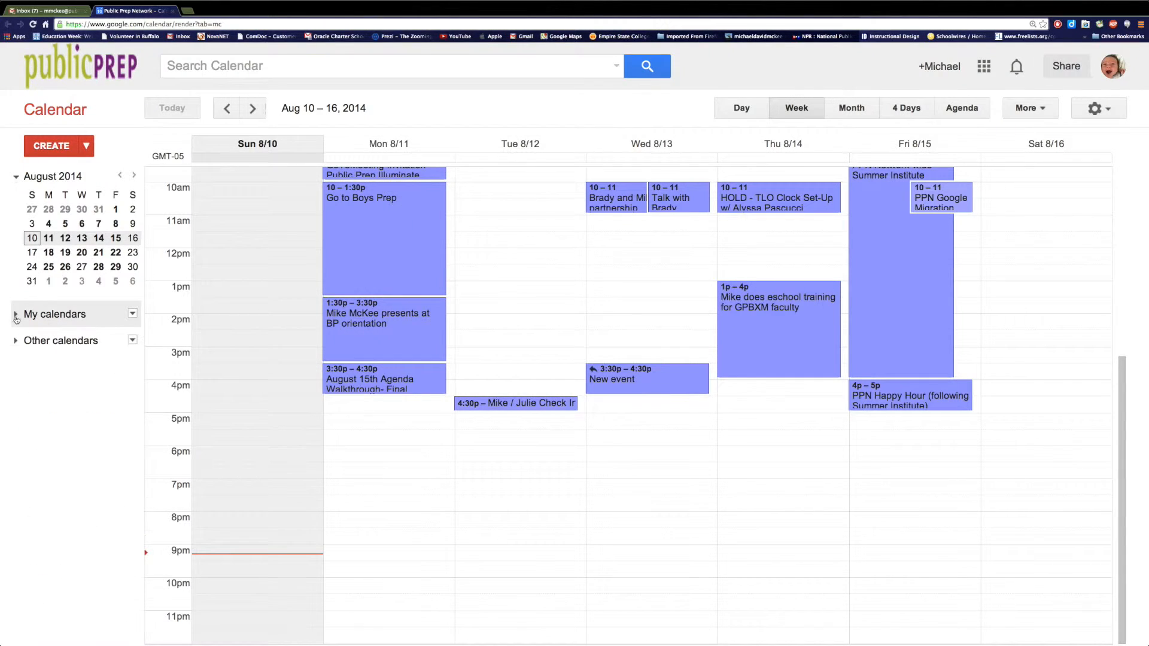
pyautogui.click(16, 342)
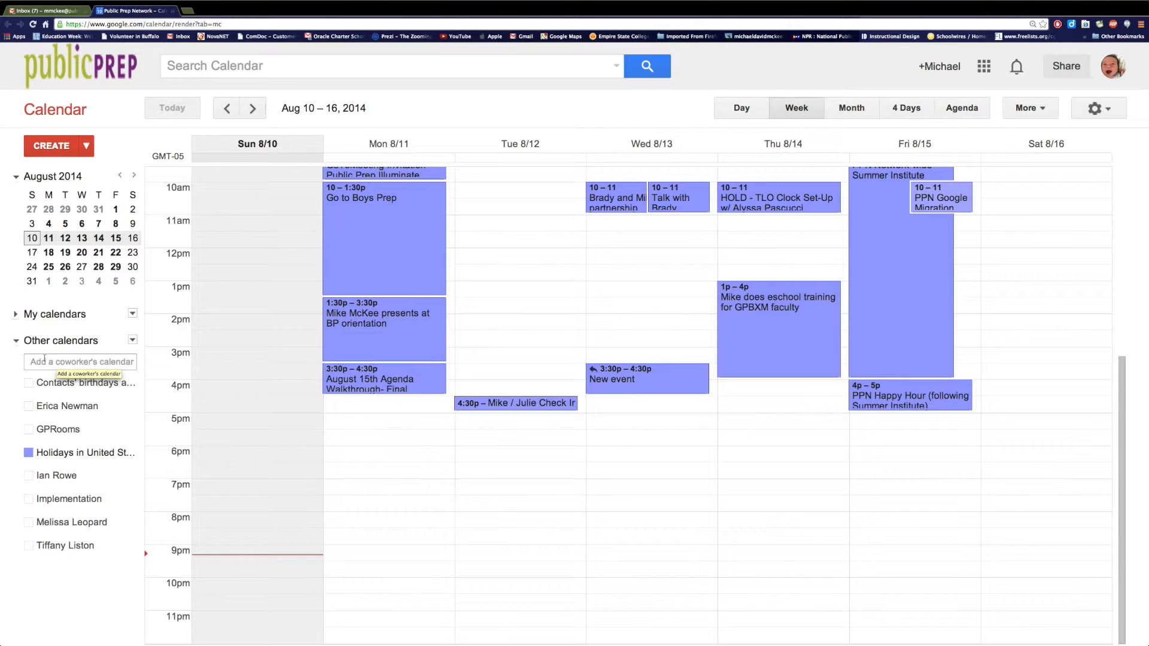
# Search for coworkers' calendars to add using "gp" and "lese", clearing the entry after each search.
pyautogui.click(62, 362)
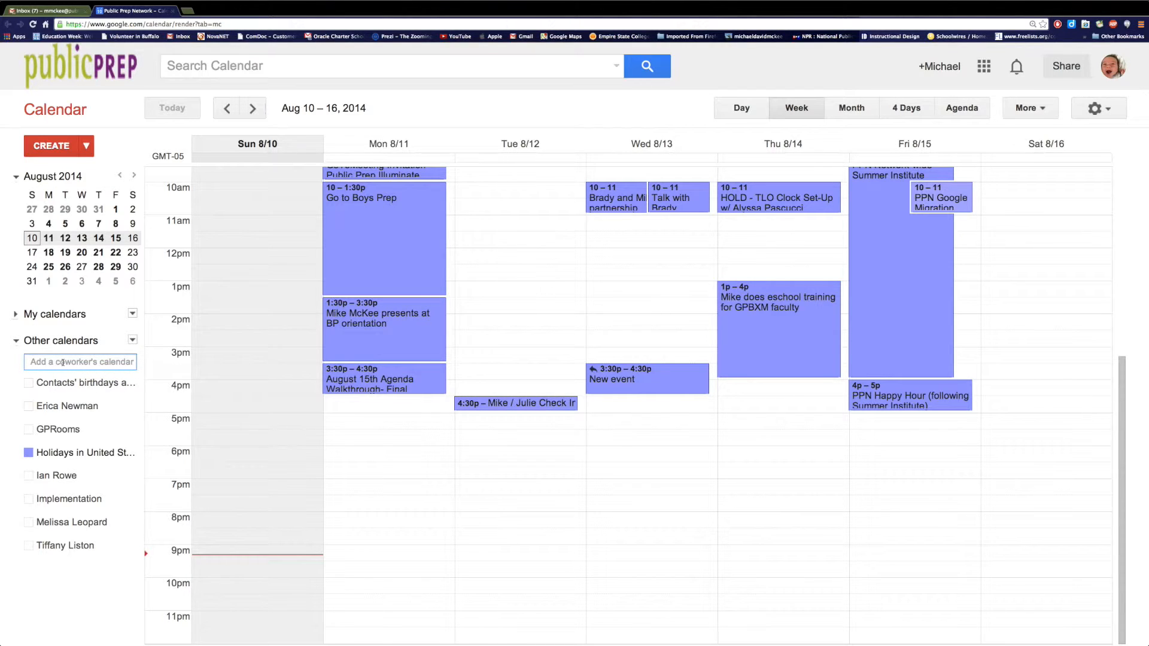
pyautogui.write('gp')
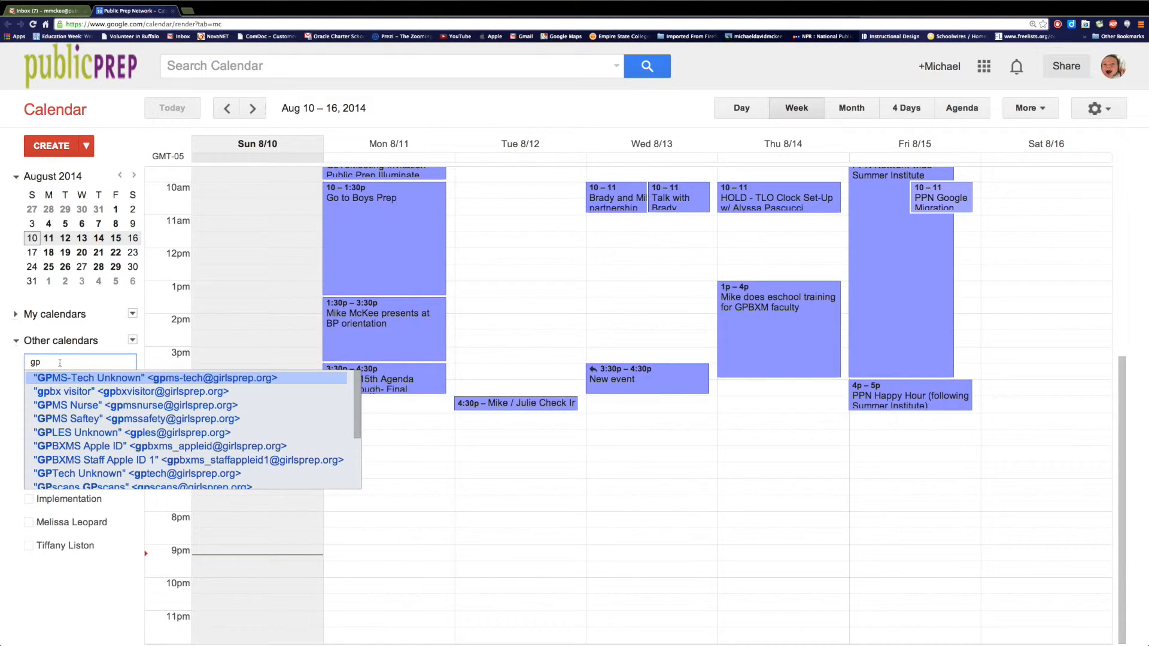
pyautogui.press('BackSpace')
pyautogui.press('BackSpace')
pyautogui.write('lese')
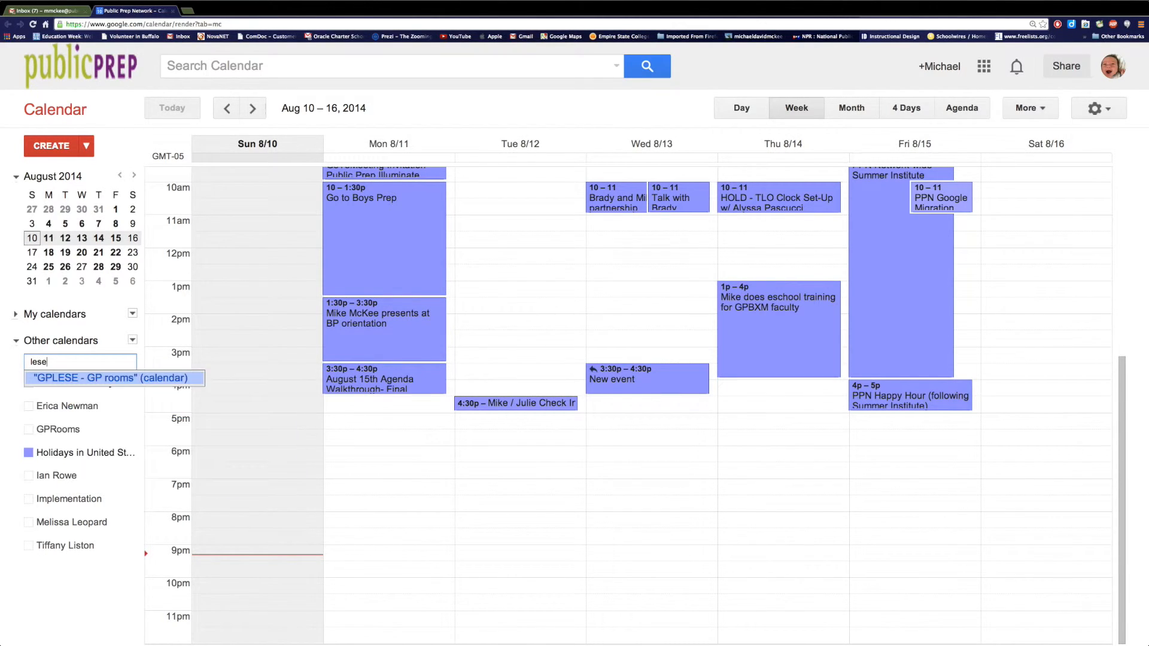
pyautogui.press('BackSpace')
pyautogui.press('BackSpace')
pyautogui.press('BackSpace')
pyautogui.press('BackSpace')
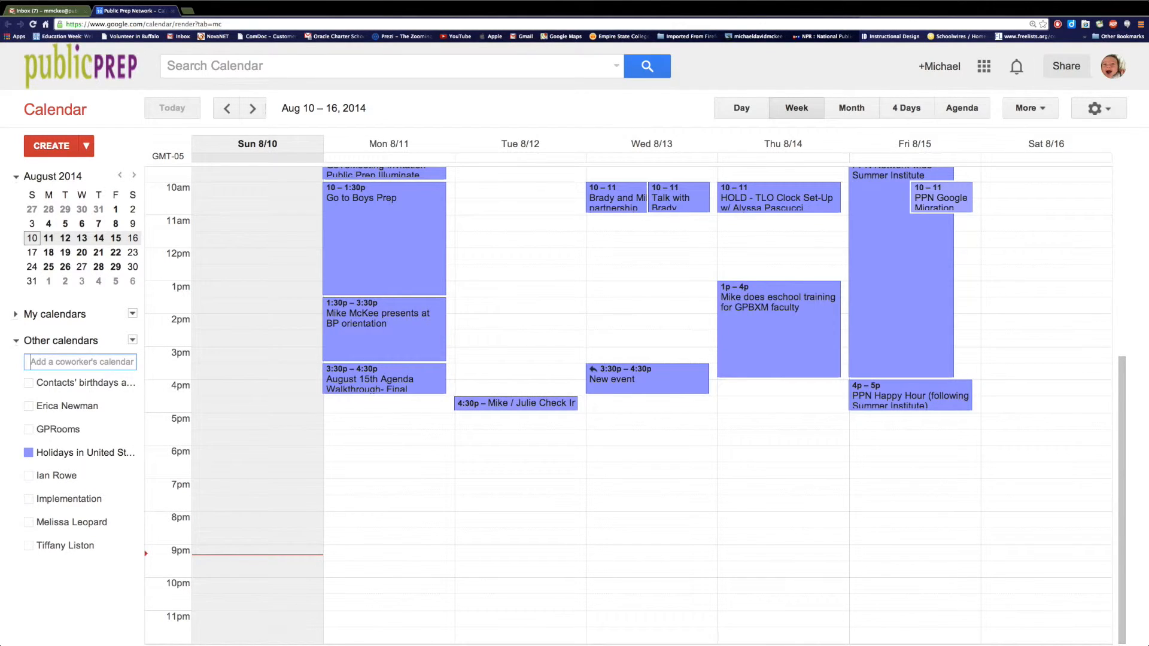
# Search for a coworker's calendar to add using "mm", leaving the entry cleared.
pyautogui.write('mm')
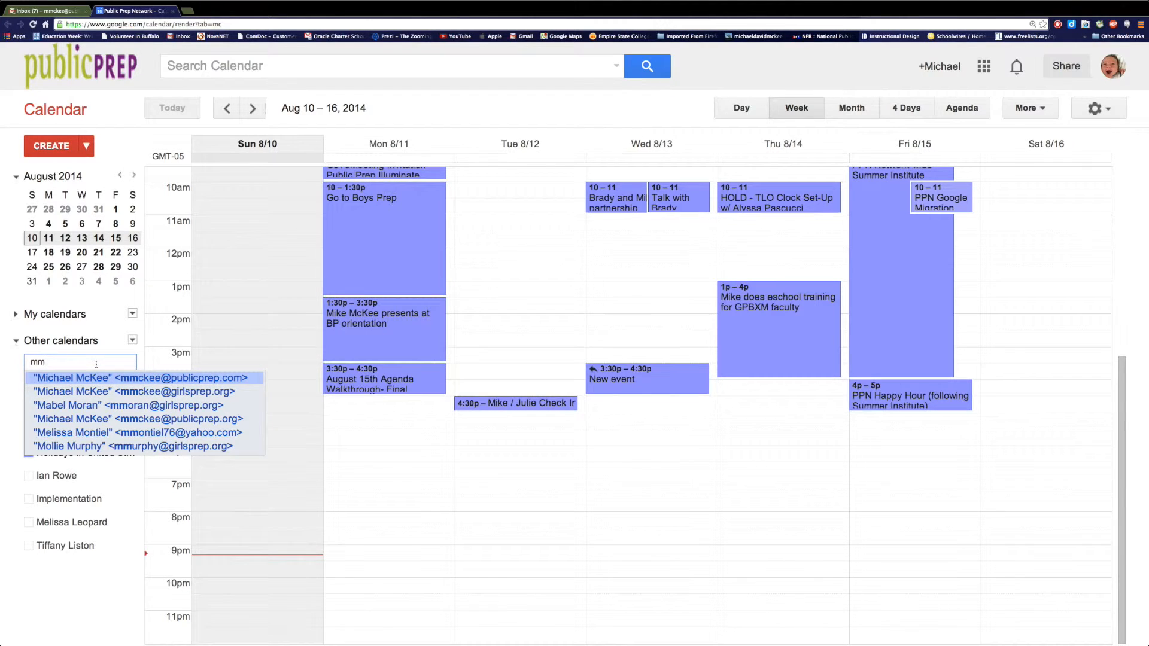
pyautogui.press('Return')
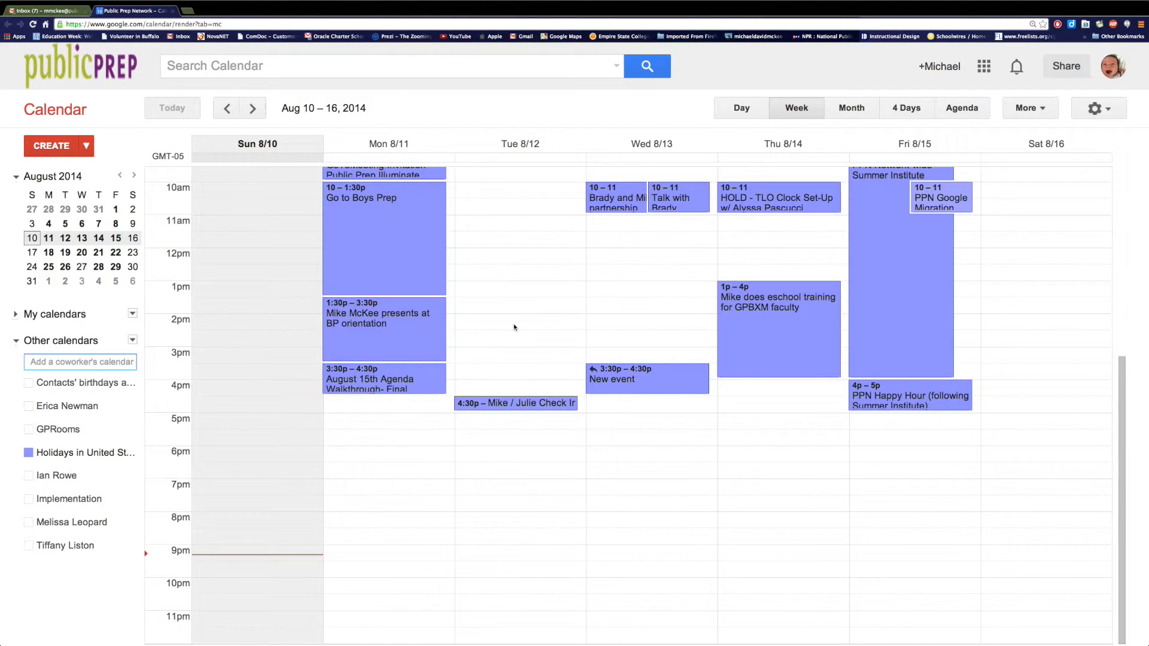
# Look at the Quick Add event box without adding an event, and collapse the Other calendars list.
pyautogui.click(87, 147)
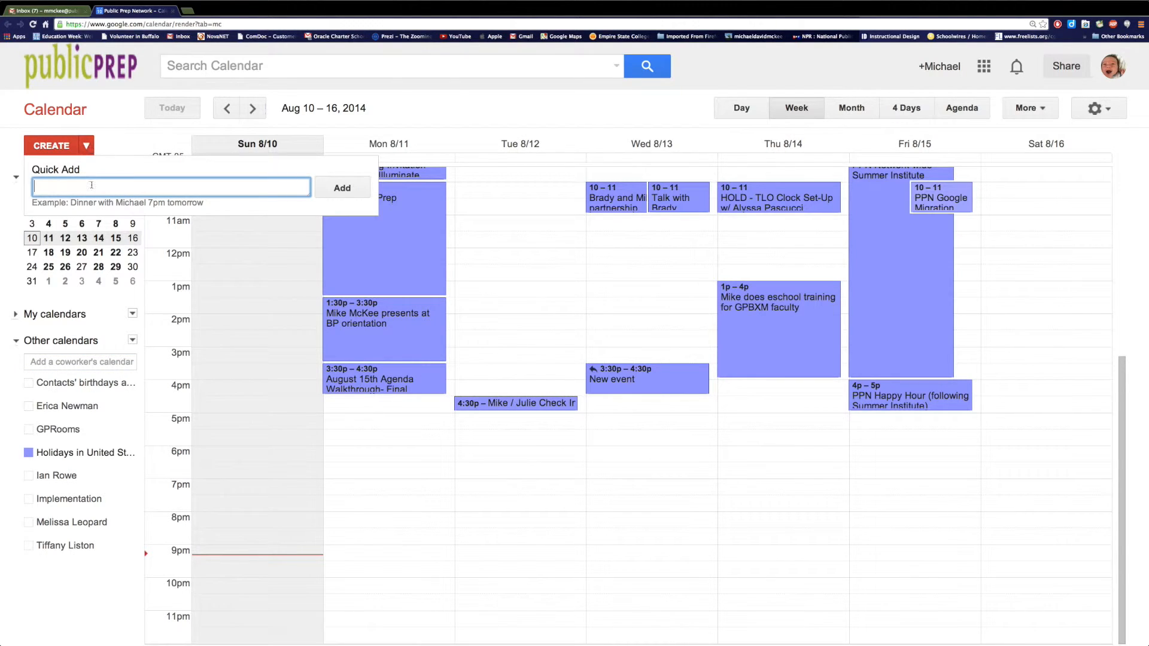
pyautogui.click(116, 144)
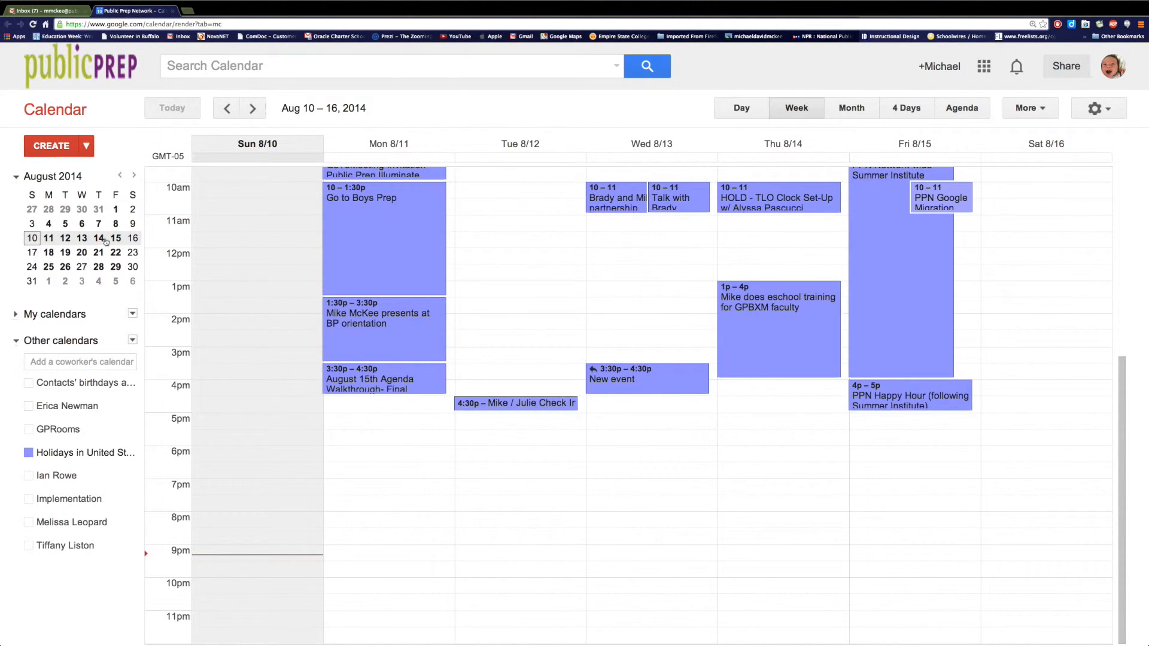
pyautogui.click(23, 342)
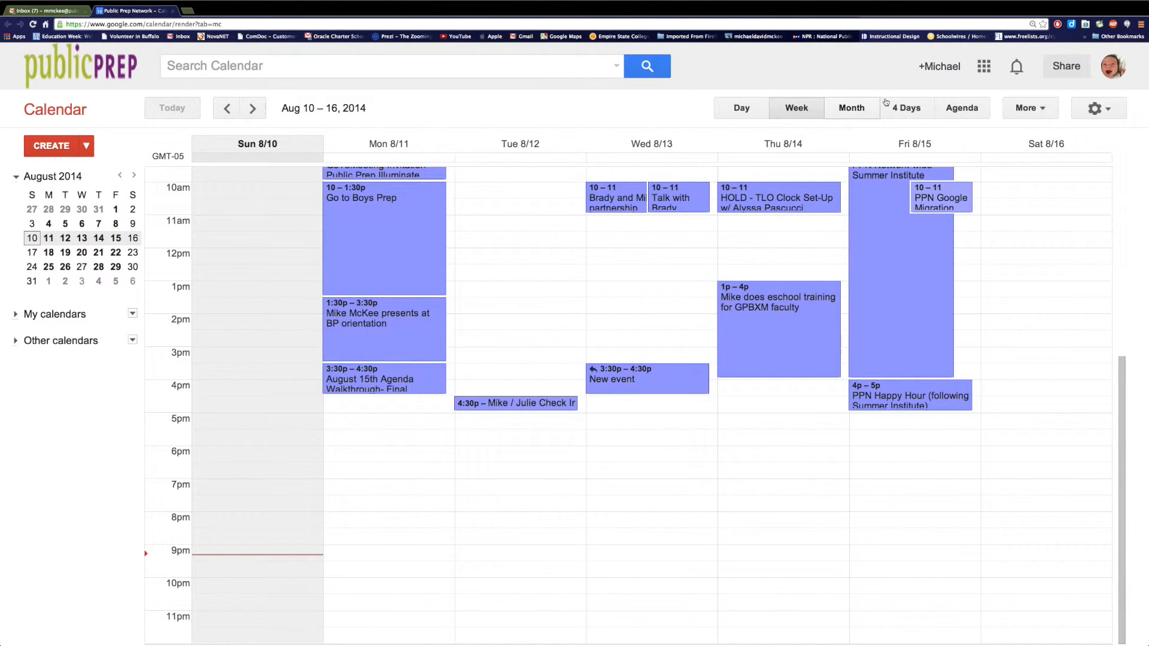
# Open the calendar settings and review all the General options from language to keyboard shortcuts, changing none of them.
pyautogui.click(1093, 114)
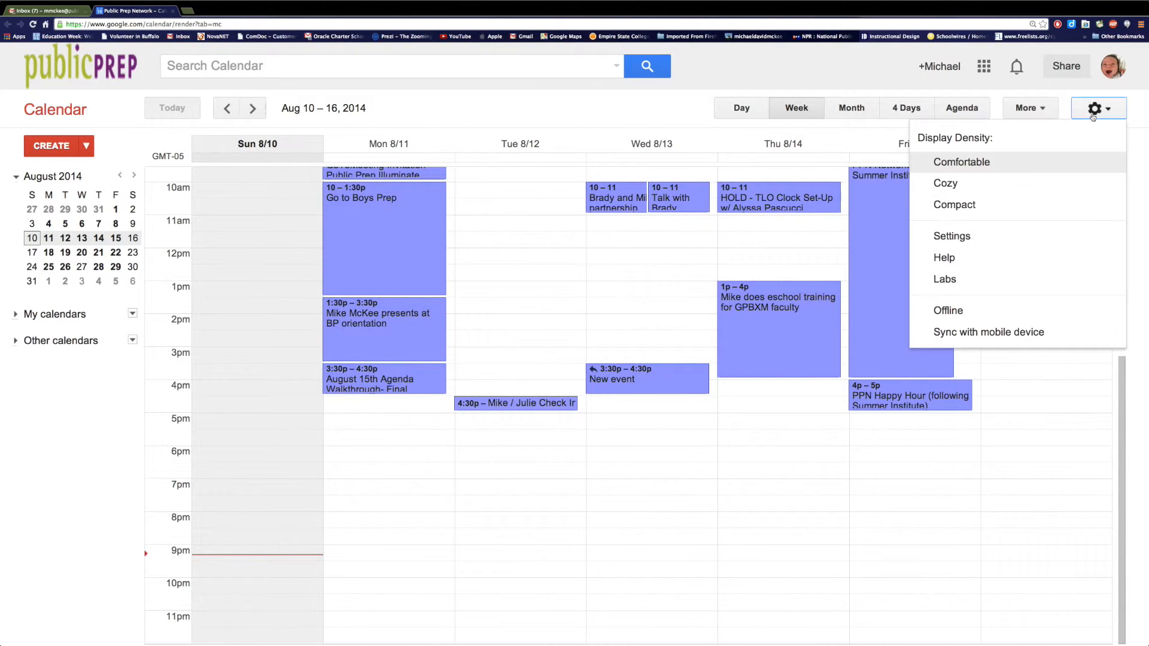
pyautogui.click(980, 237)
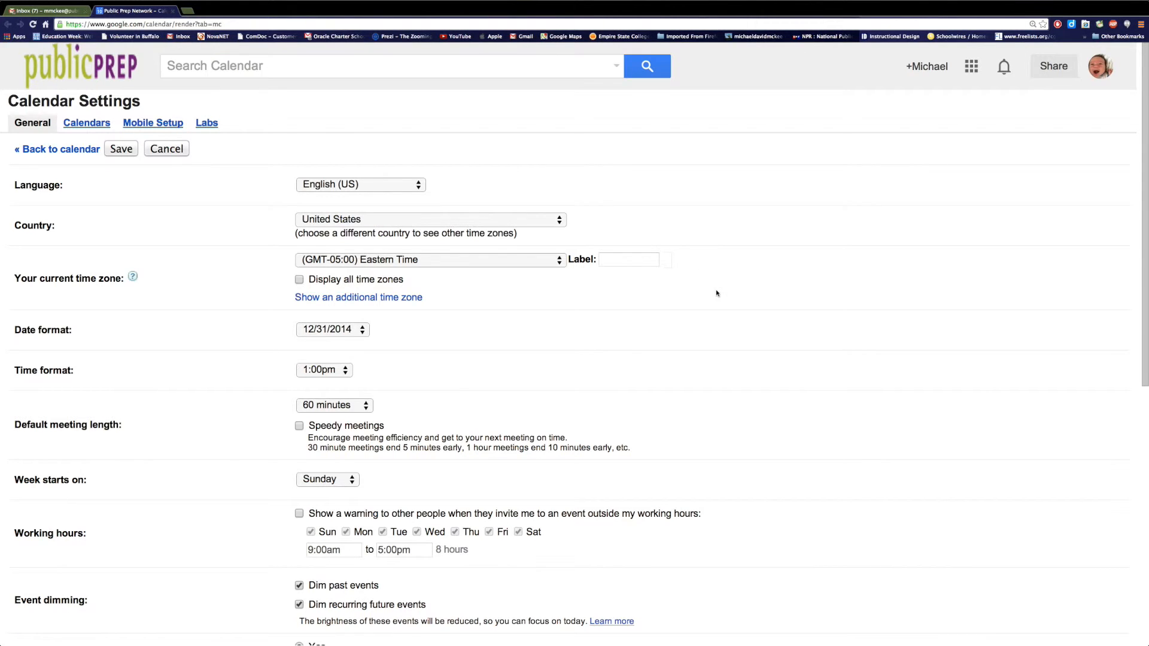
pyautogui.scroll(-1, 716, 289)
pyautogui.scroll(-3, 716, 293)
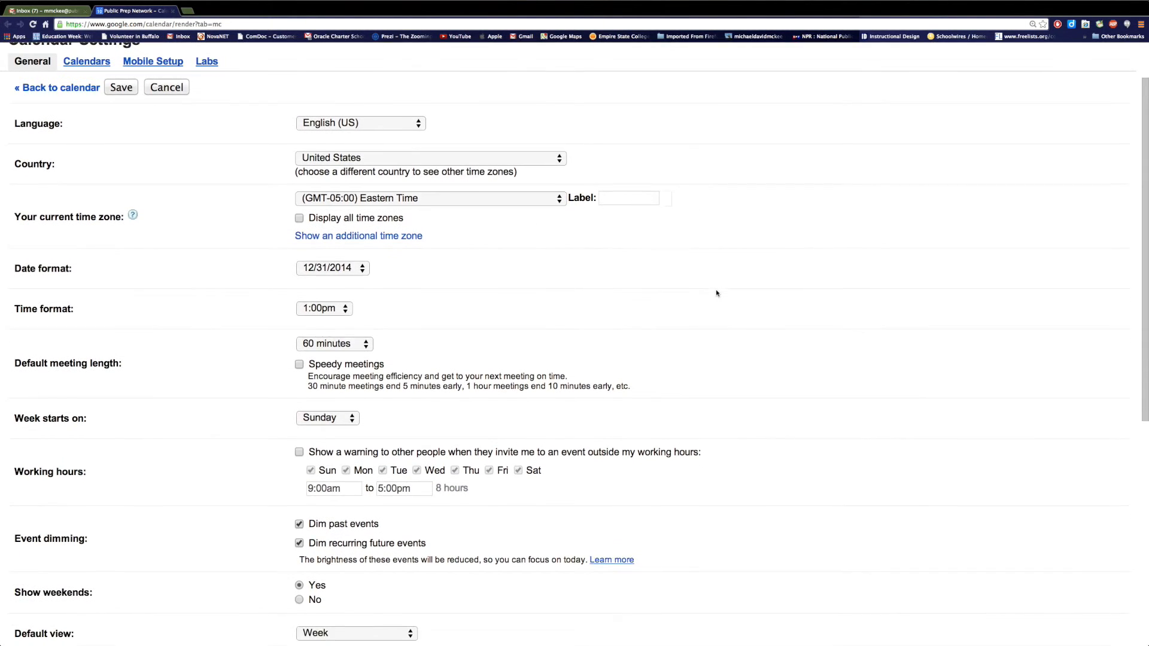
pyautogui.scroll(-2, 716, 293)
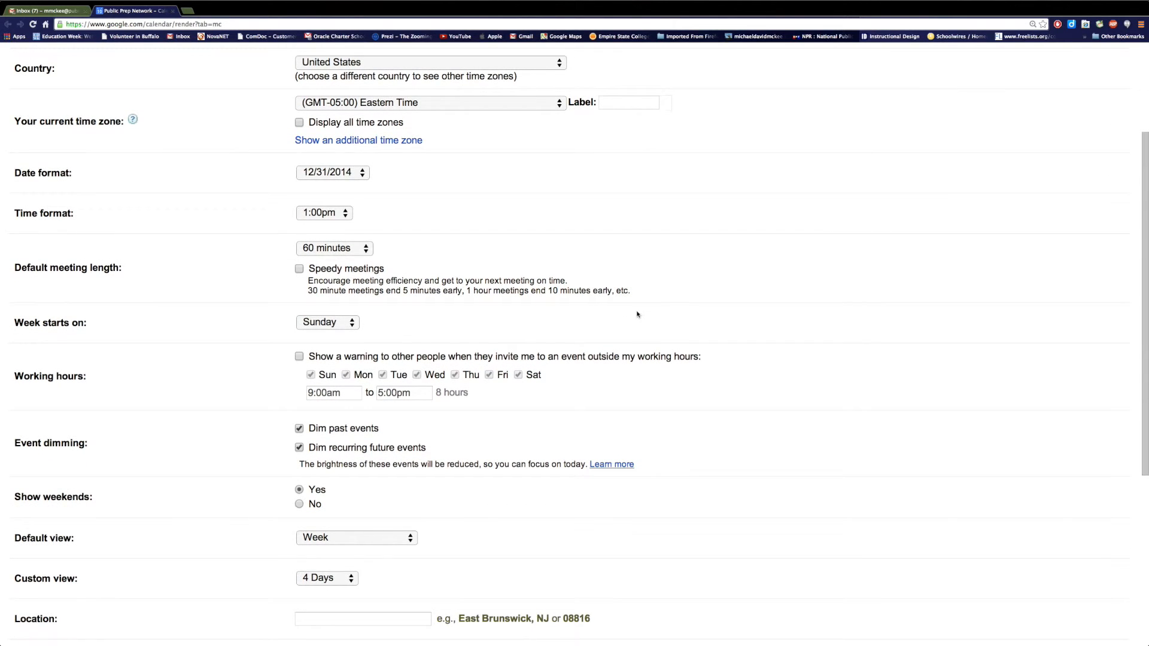
pyautogui.scroll(-2, 659, 300)
pyautogui.scroll(-6, 623, 332)
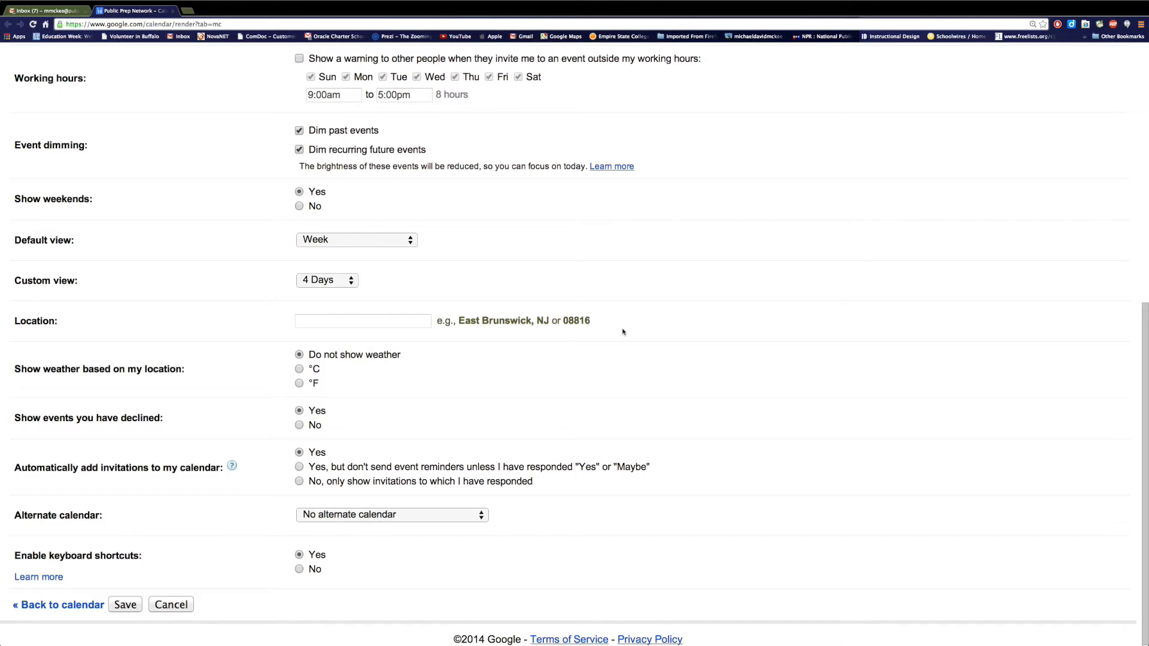
pyautogui.scroll(13, 623, 332)
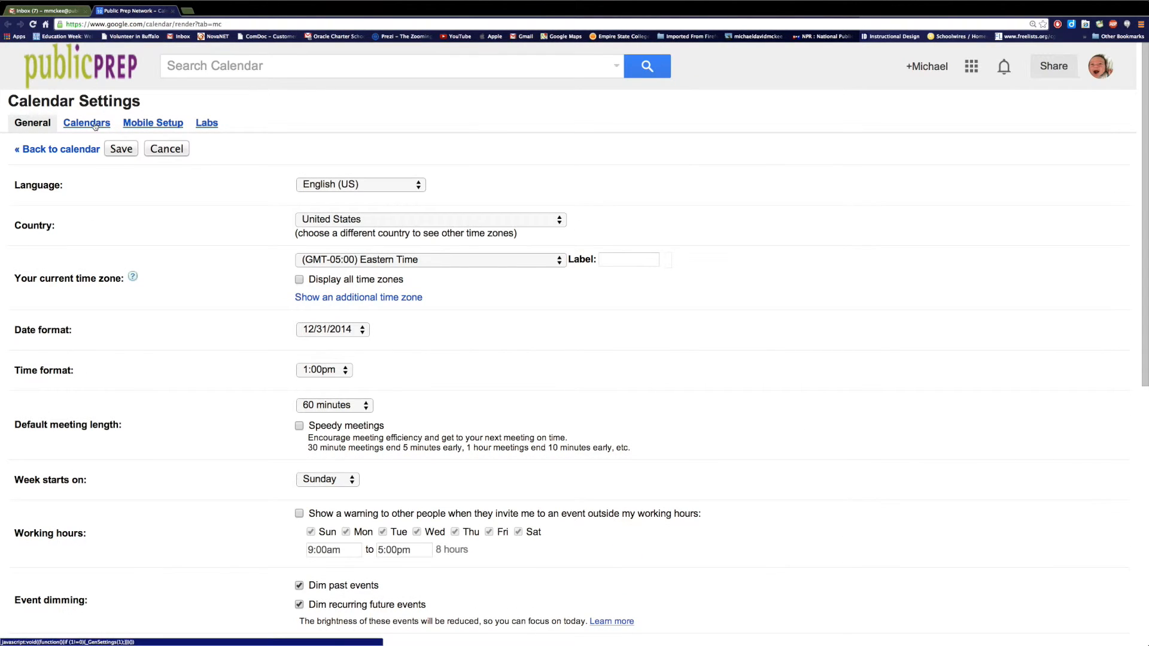
# Review the Calendars settings, covering the visibility, notification and sharing options for My Calendars and Other Calendars.
pyautogui.click(86, 123)
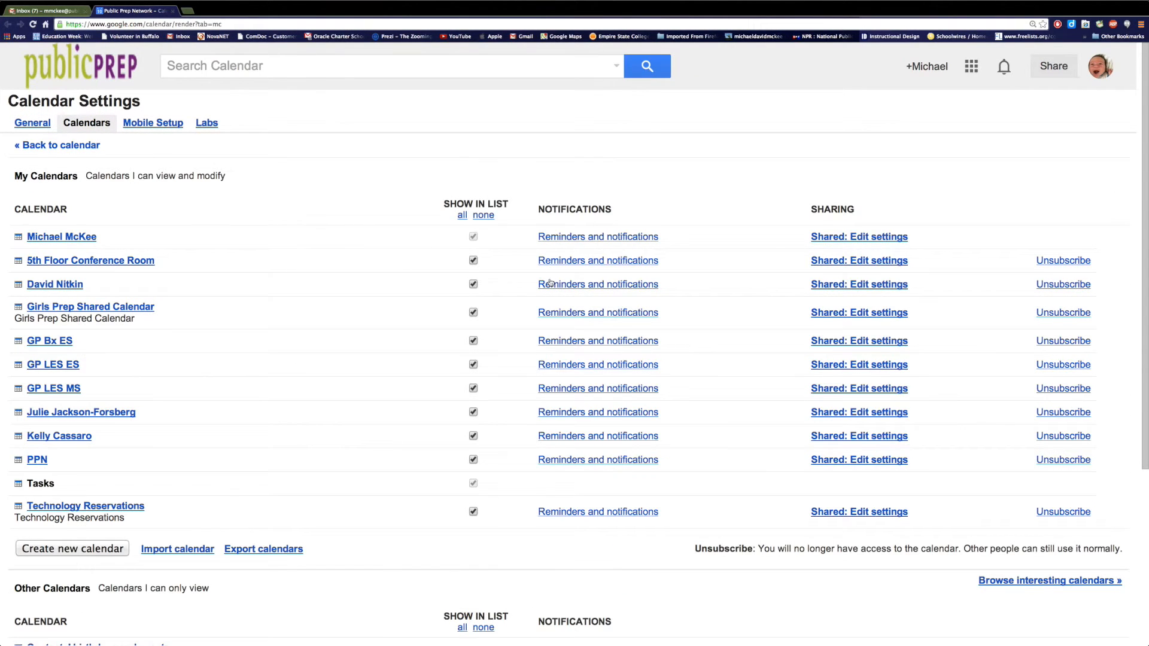
pyautogui.scroll(-2, 584, 326)
pyautogui.scroll(-2, 584, 326)
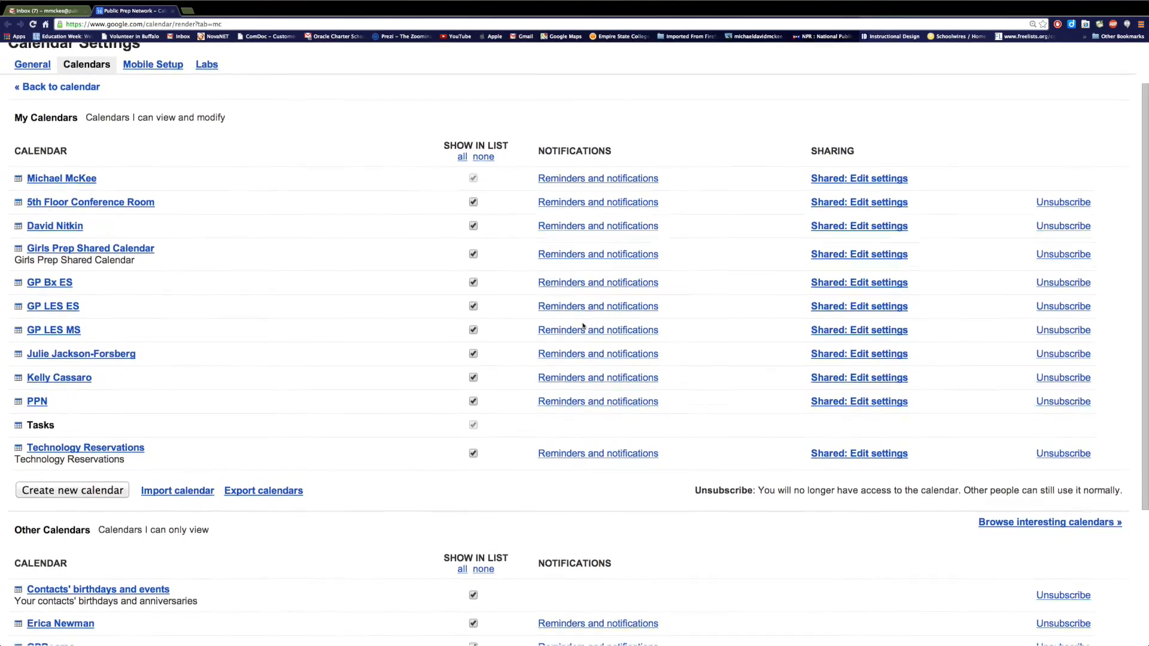
pyautogui.scroll(-5, 583, 326)
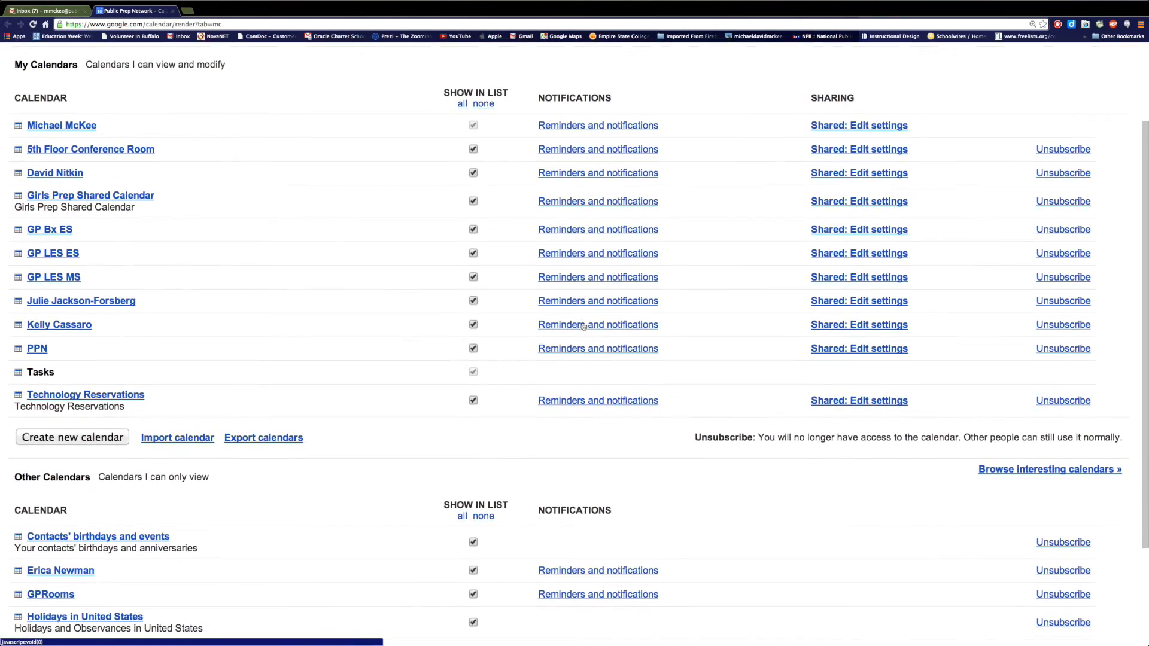
pyautogui.scroll(-2, 584, 326)
pyautogui.scroll(10, 584, 326)
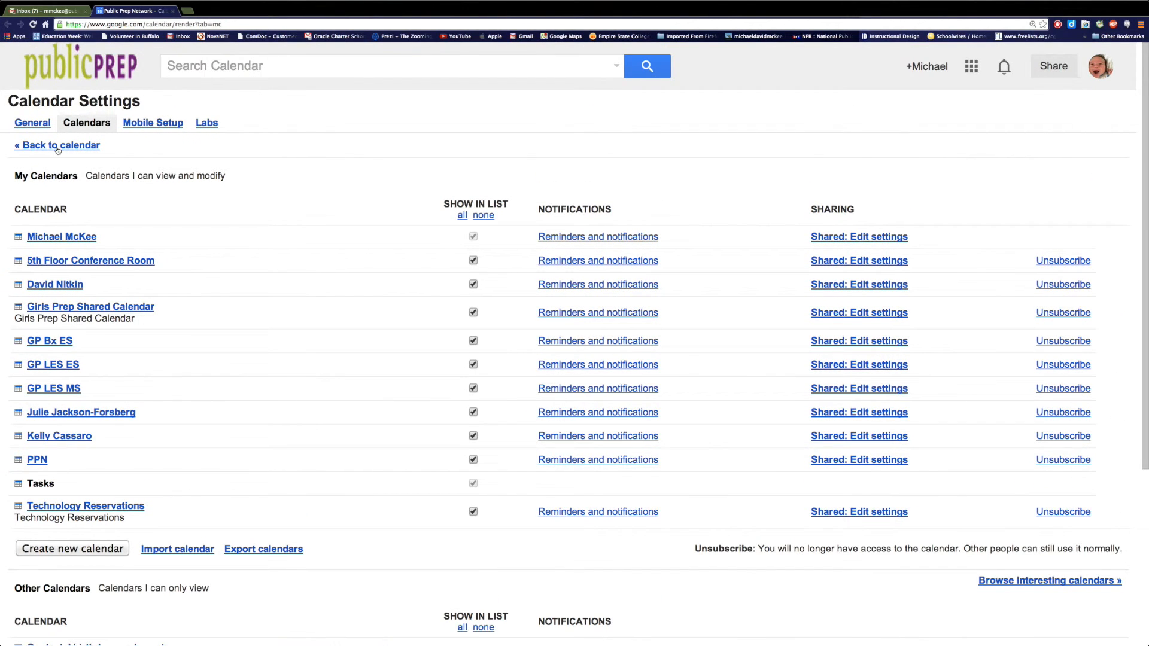
# Check the Mobile Setup and Labs settings, and return to the week view via the Calendars settings without changing anything.
pyautogui.click(151, 123)
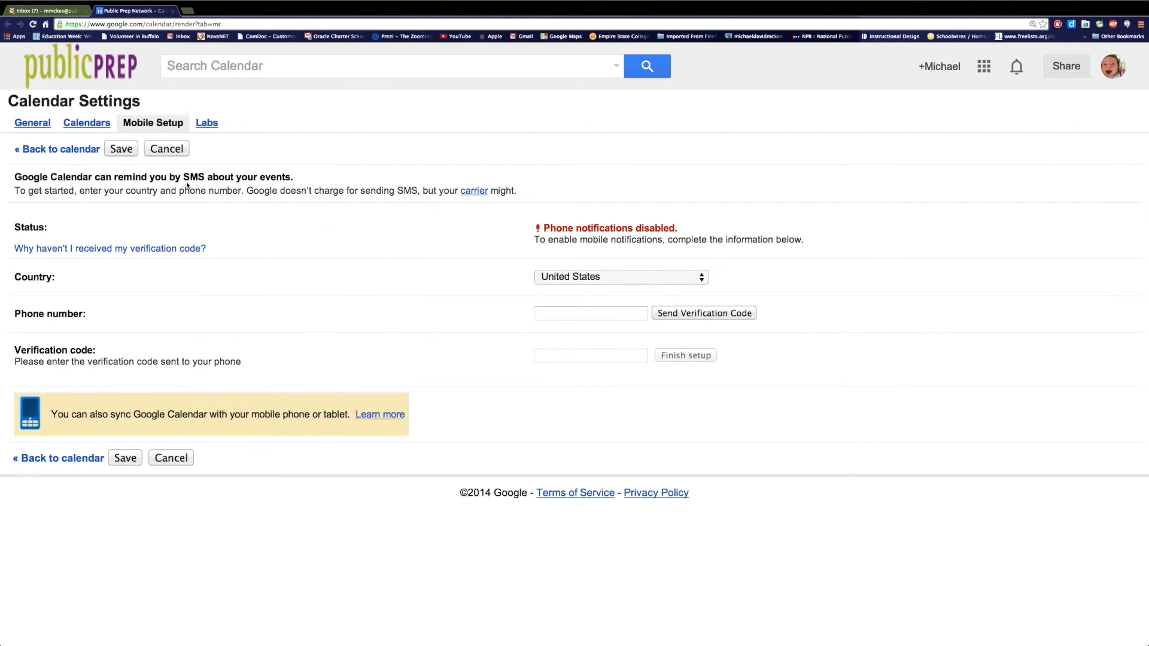
pyautogui.click(206, 122)
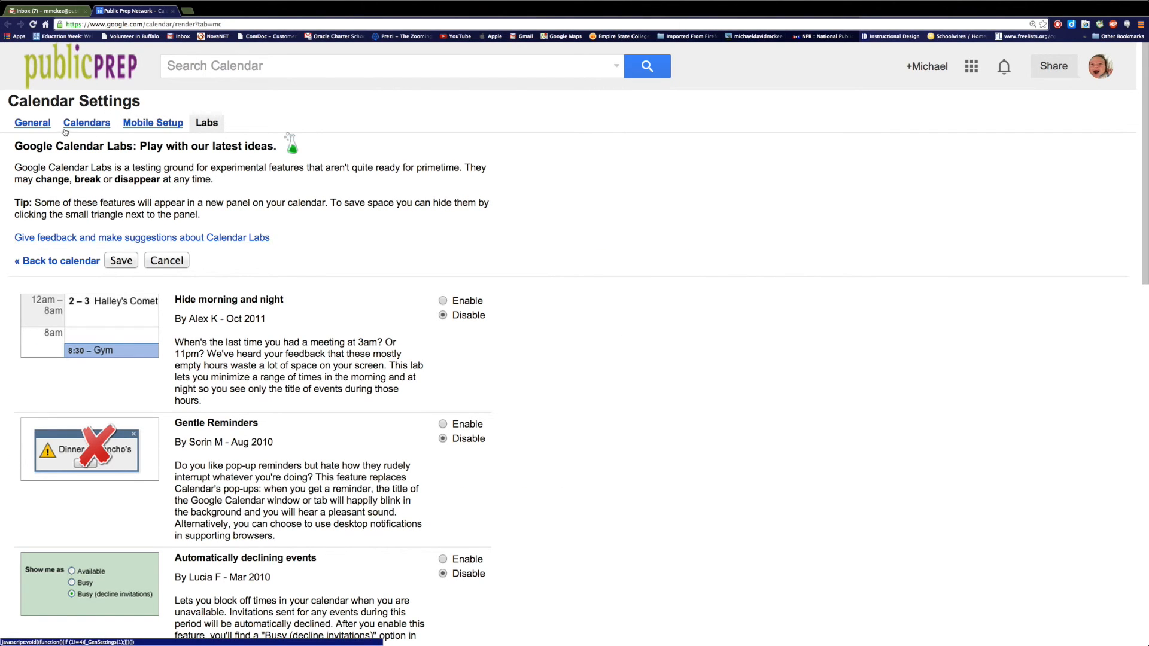
pyautogui.click(84, 124)
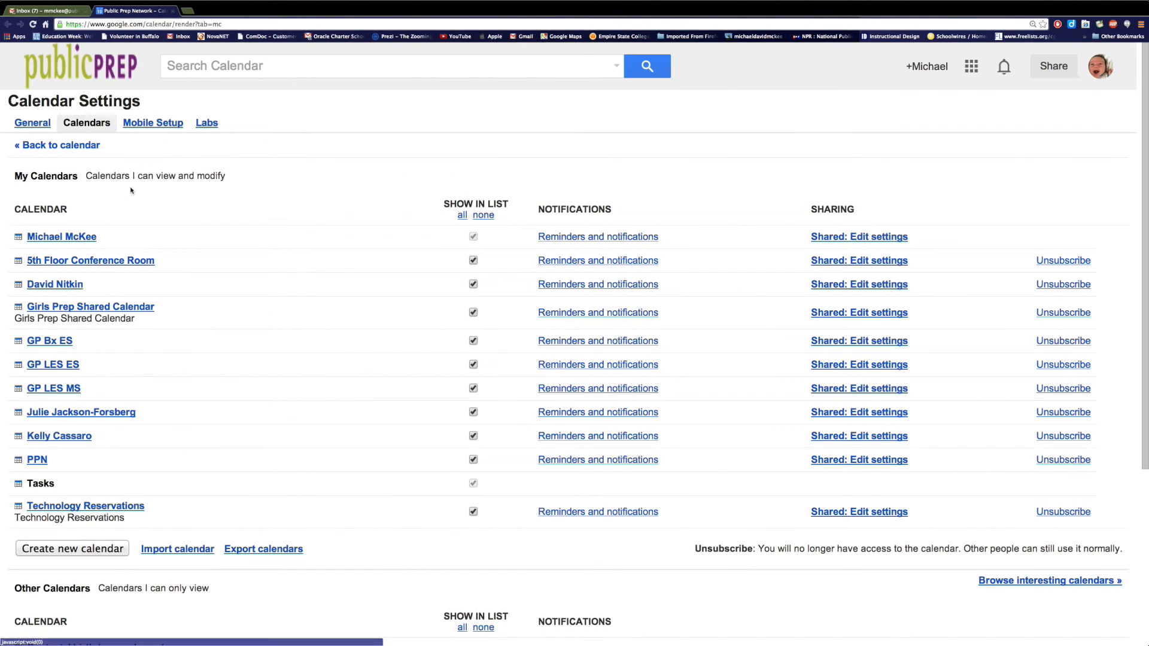
pyautogui.click(48, 146)
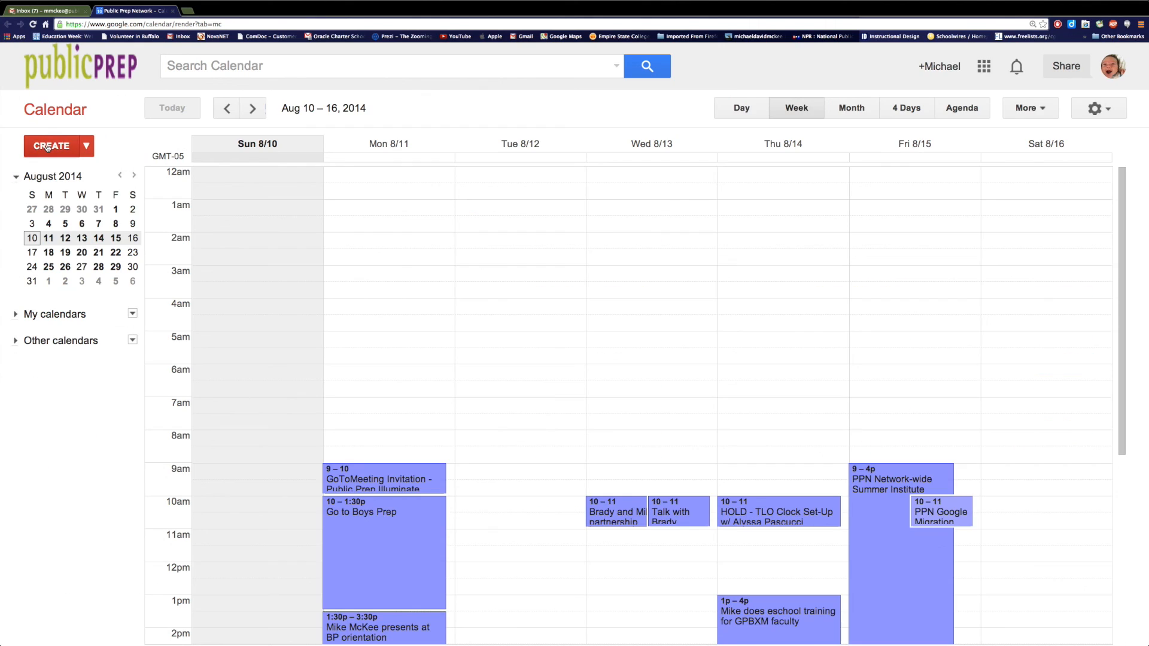